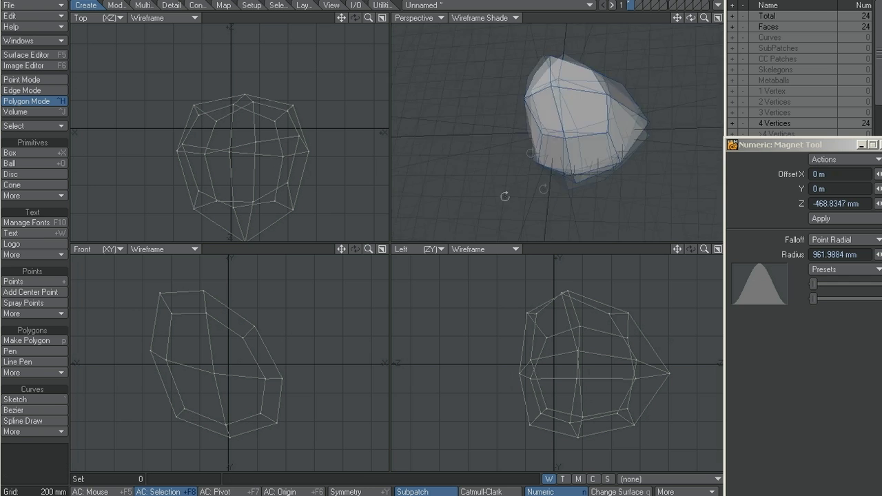
# Extend a face on the mesh's +Z side, move it outward and resize it to form a protrusion
pyautogui.press('space')
pyautogui.keyDown('alt'); pyautogui.moveTo(537, 106); pyautogui.dragTo(565, 142); pyautogui.keyUp('alt')
pyautogui.click(520, 115)
pyautogui.press('t')
pyautogui.moveTo(284, 97); pyautogui.dragTo(247, 86)
pyautogui.press('e')
pyautogui.hotkey('shift', 'h')
pyautogui.press('space')
pyautogui.press('/')
# Extend the faces on the mesh's -X side, move them outward and resize them to form a second protrusion
pyautogui.keyDown('alt'); pyautogui.moveTo(549, 108); pyautogui.dragTo(566, 188); pyautogui.keyUp('alt')
pyautogui.moveTo(588, 157)
pyautogui.mouseDown()
pyautogui.moveTo(587, 174)
pyautogui.moveTo(585, 141)
pyautogui.mouseUp()
pyautogui.press('t')
pyautogui.press('e')
pyautogui.moveTo(189, 177)
pyautogui.mouseDown()
pyautogui.moveTo(114, 185)
pyautogui.moveTo(173, 183)
pyautogui.mouseUp()
pyautogui.hotkey('shift', 'h')
pyautogui.press('t')
pyautogui.press('space')
pyautogui.click(588, 18)
# Subdivide the whole mesh three times with the Metaform method
pyautogui.moveTo(583, 134)
pyautogui.keyDown('alt'); pyautogui.mouseDown()
pyautogui.moveTo(646, 95)
pyautogui.moveTo(586, 138)
pyautogui.moveTo(689, 110)
pyautogui.moveTo(628, 79)
pyautogui.moveTo(603, 109)
pyautogui.moveTo(553, 92)
pyautogui.mouseUp(); pyautogui.keyUp('alt')
pyautogui.hotkey('shift', 'd')
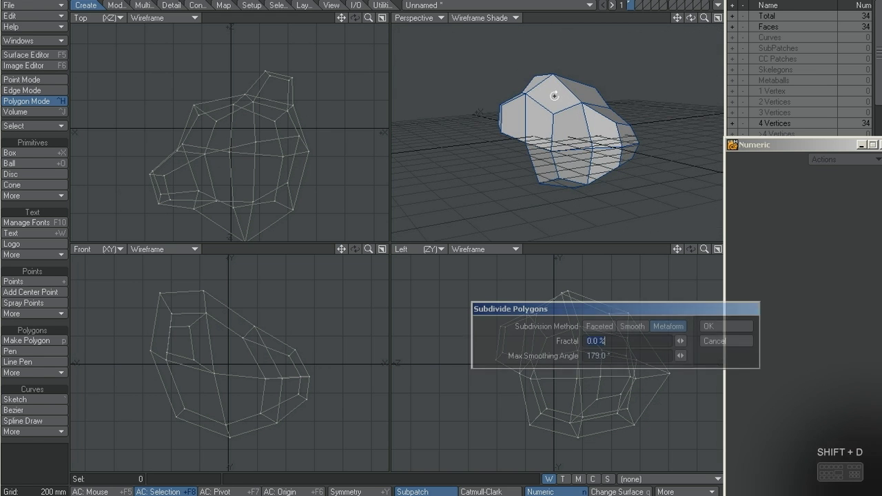
pyautogui.click(715, 330)
pyautogui.keyDown('alt'); pyautogui.moveTo(565, 158); pyautogui.dragTo(610, 167); pyautogui.keyUp('alt')
pyautogui.hotkey('shift', 'd')
pyautogui.click(716, 325)
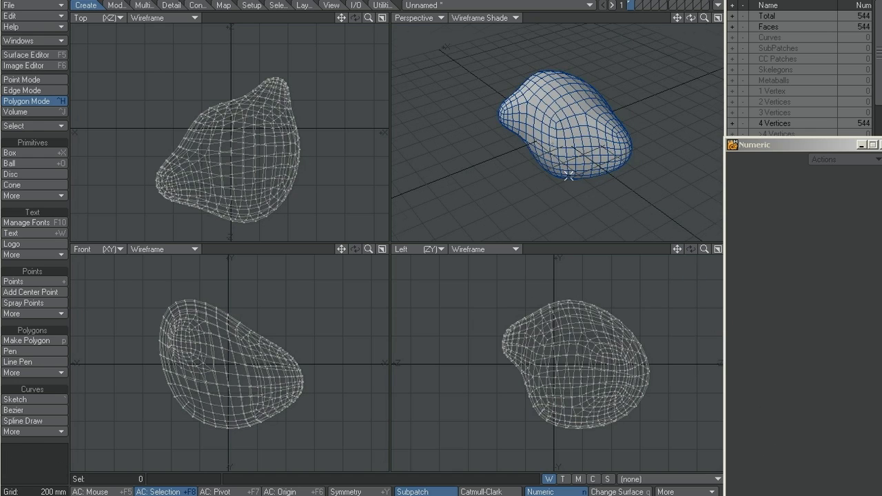
pyautogui.keyDown('alt'); pyautogui.moveTo(534, 77); pyautogui.dragTo(558, 96); pyautogui.keyUp('alt')
pyautogui.hotkey('shift', 'd')
pyautogui.click(729, 329)
# Fit the mesh in the views and convert its polygons to subpatches
pyautogui.press('a')
pyautogui.keyDown('alt'); pyautogui.moveTo(558, 178); pyautogui.dragTo(613, 83); pyautogui.keyUp('alt')
pyautogui.press('Tab')
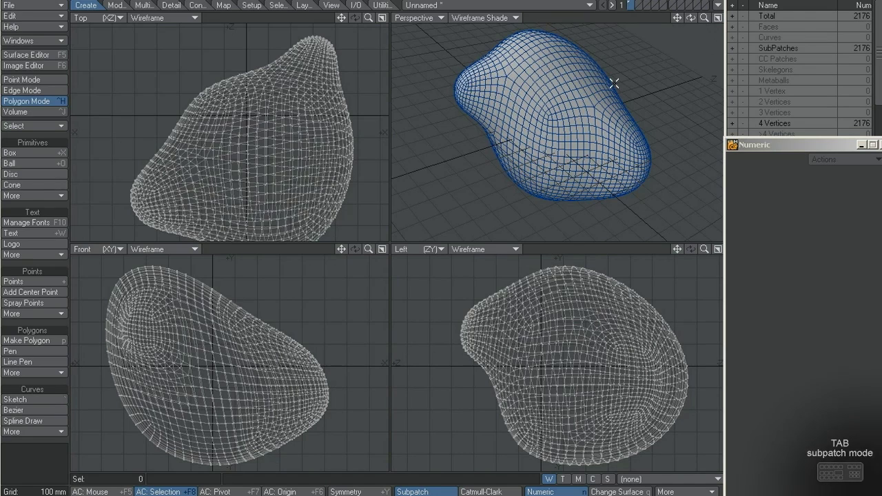
# Save the object as asteroid_v001 in the tut folder and send it to Layout
pyautogui.hotkey('shift', 's')
pyautogui.write('asteroi')
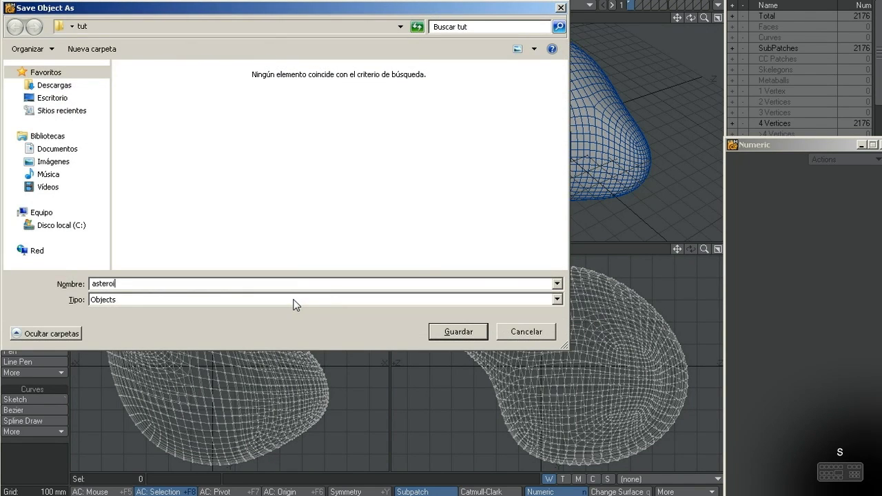
pyautogui.write('d_v001')
pyautogui.press('Return')
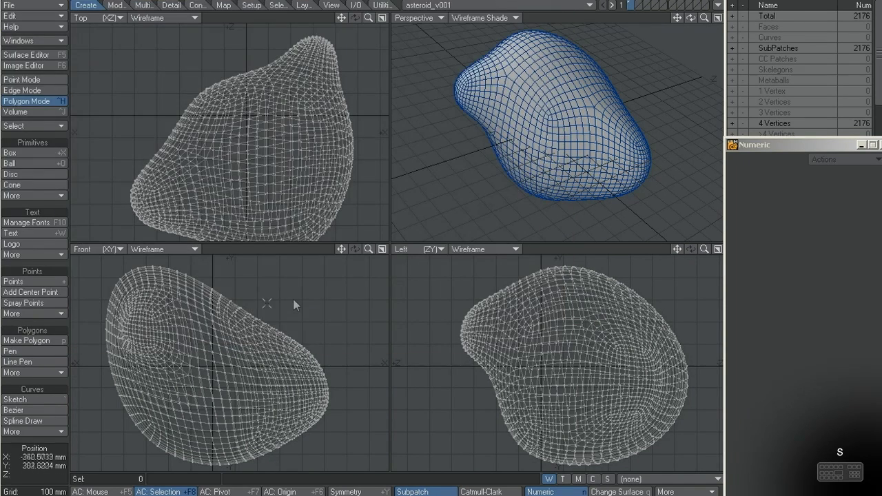
pyautogui.click(717, 5)
pyautogui.click(710, 26)
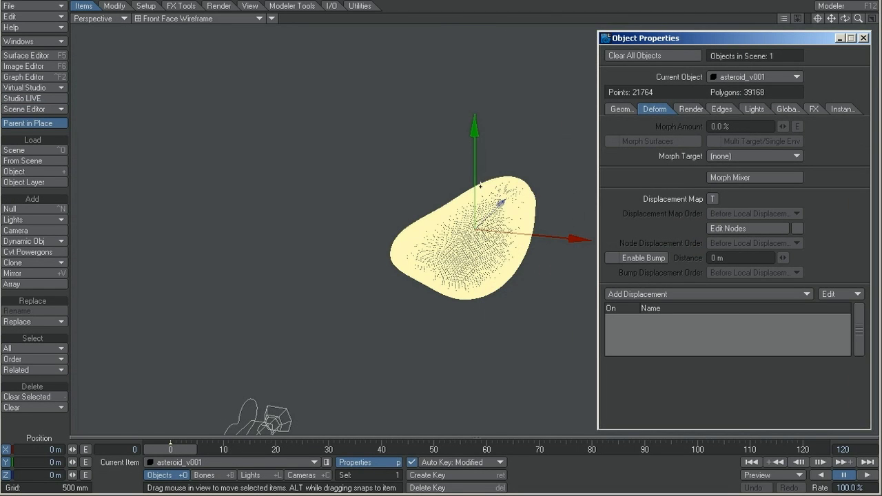
# Show the asteroid as Shaded Solid in a perspective view beside a second viewport, and save the scene in the tut folder
pyautogui.press('F4')
pyautogui.click(192, 18)
pyautogui.click(191, 38)
pyautogui.keyDown('alt'); pyautogui.moveTo(299, 151); pyautogui.dragTo(265, 180); pyautogui.keyUp('alt')
pyautogui.scroll(4, 267, 181)
pyautogui.scroll(1, 250, 190)
pyautogui.moveTo(636, 37); pyautogui.dragTo(515, 34)
pyautogui.hotkey('shift', 's')
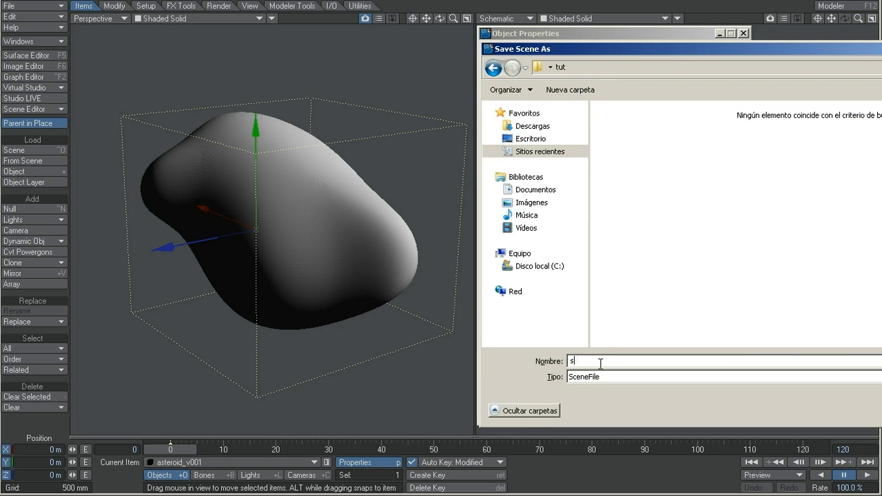
pyautogui.press('Return')
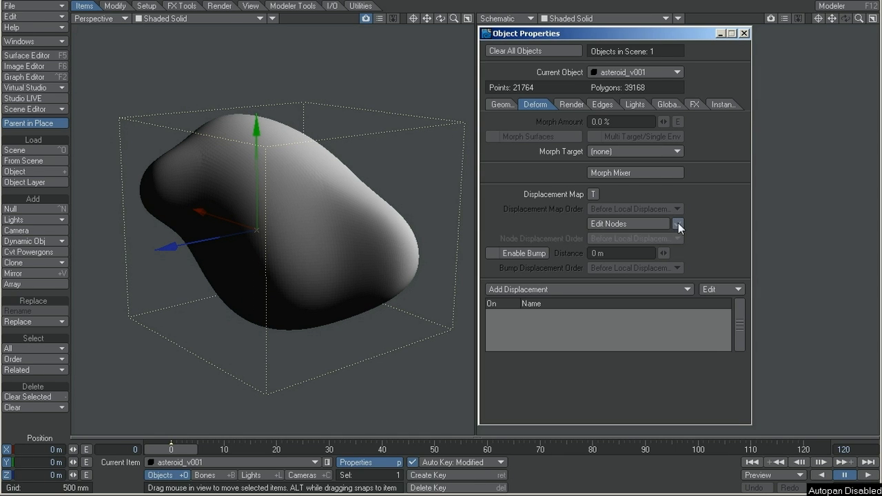
# Open the asteroid's displacement node editor and add a Spot Info node
pyautogui.click(652, 223)
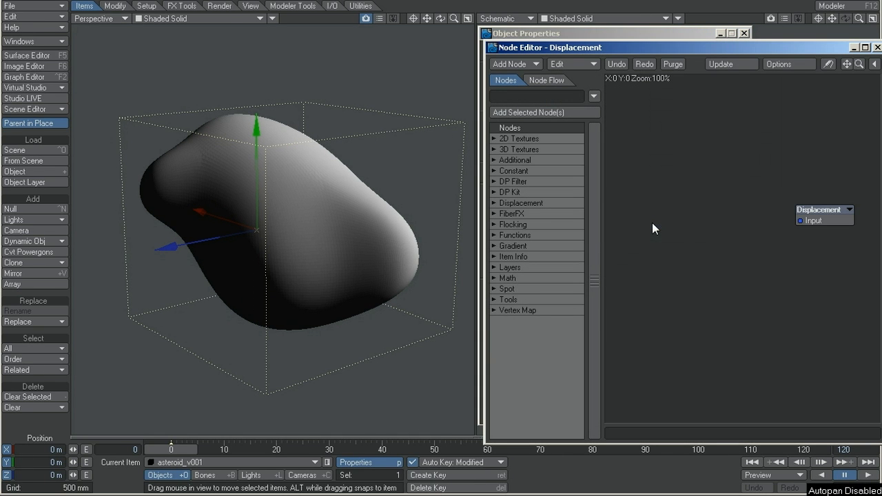
pyautogui.click(494, 301)
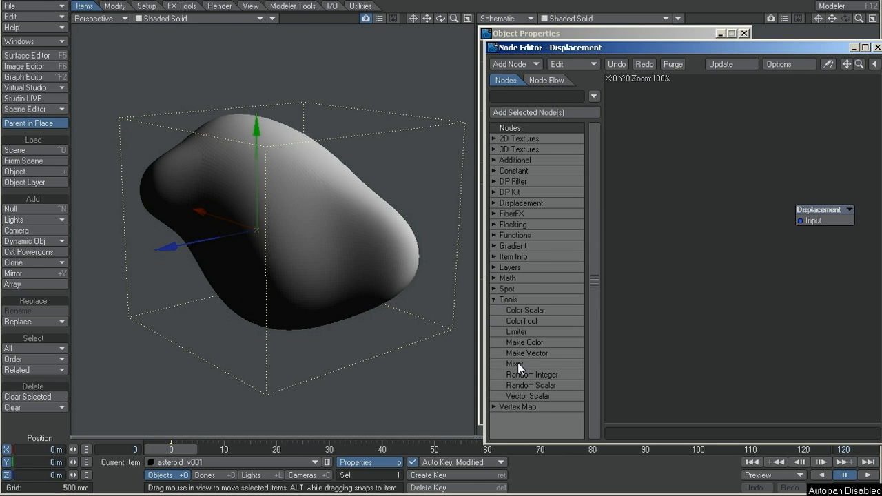
pyautogui.click(493, 299)
pyautogui.click(493, 288)
pyautogui.doubleClick(514, 310)
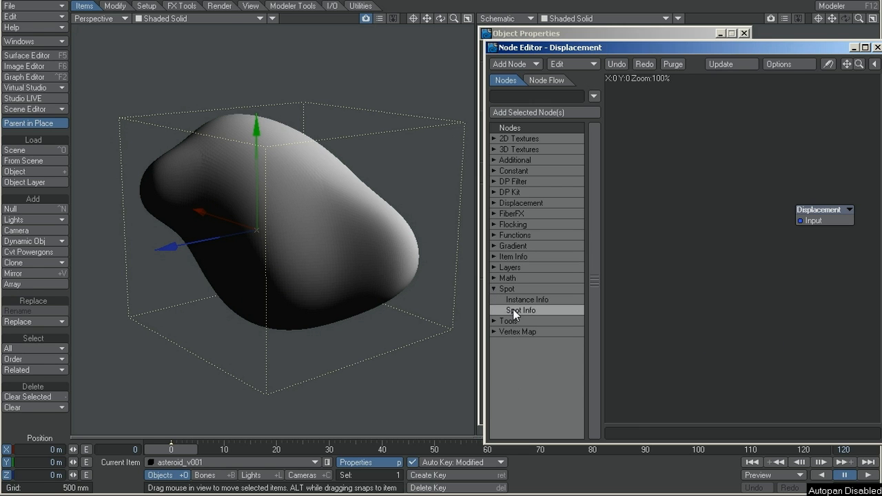
# Add a vector Scale math node and a Scalar Layer node to the displacement network
pyautogui.click(495, 277)
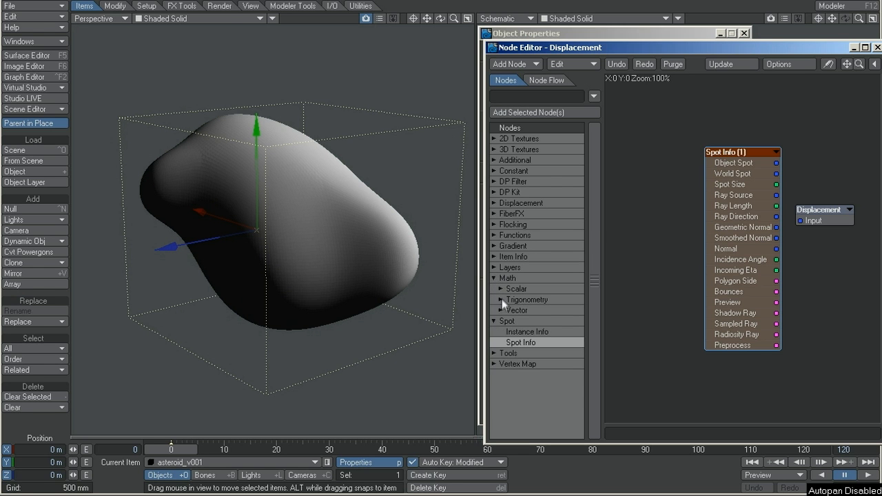
pyautogui.click(501, 309)
pyautogui.scroll(-2, 529, 420)
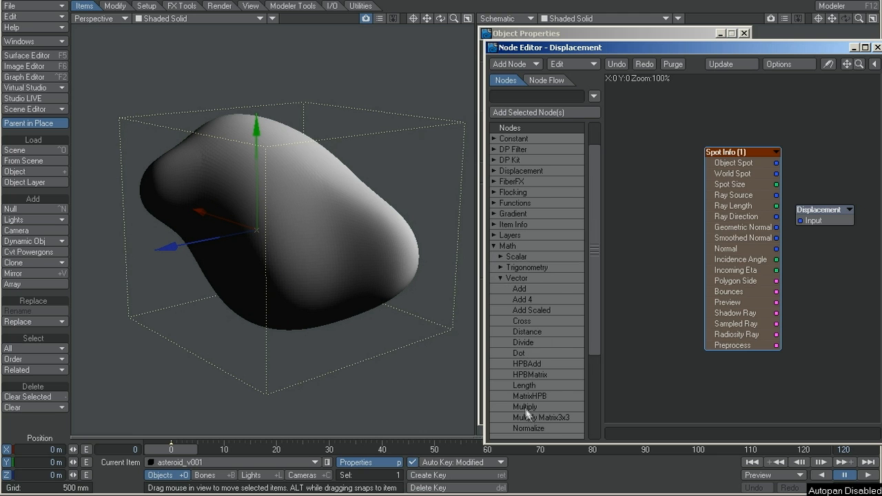
pyautogui.doubleClick(525, 407)
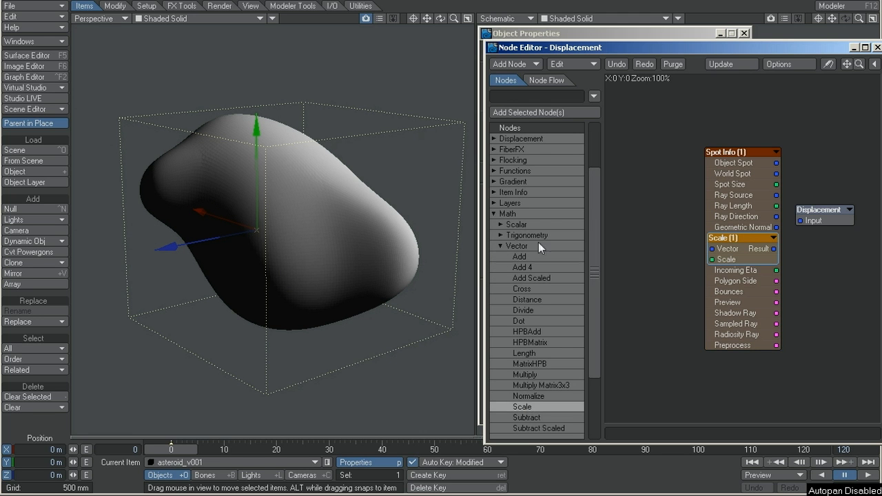
pyautogui.click(494, 213)
pyautogui.click(493, 267)
pyautogui.doubleClick(524, 299)
# Spread the nodes apart and connect Spot Info's Smoothed Normal to the Scale node's Vector input
pyautogui.moveTo(717, 200); pyautogui.dragTo(627, 159)
pyautogui.moveTo(720, 238); pyautogui.dragTo(711, 292)
pyautogui.click(735, 241)
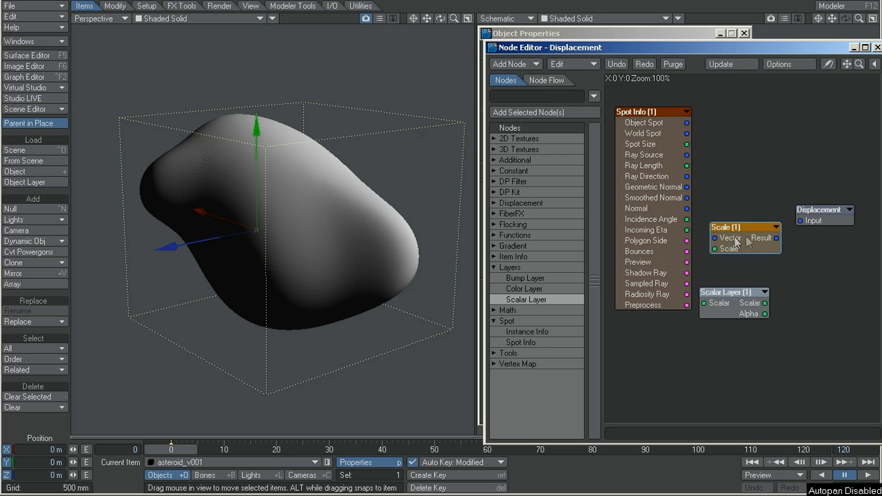
pyautogui.moveTo(814, 217); pyautogui.dragTo(827, 200)
pyautogui.moveTo(745, 246); pyautogui.dragTo(715, 188)
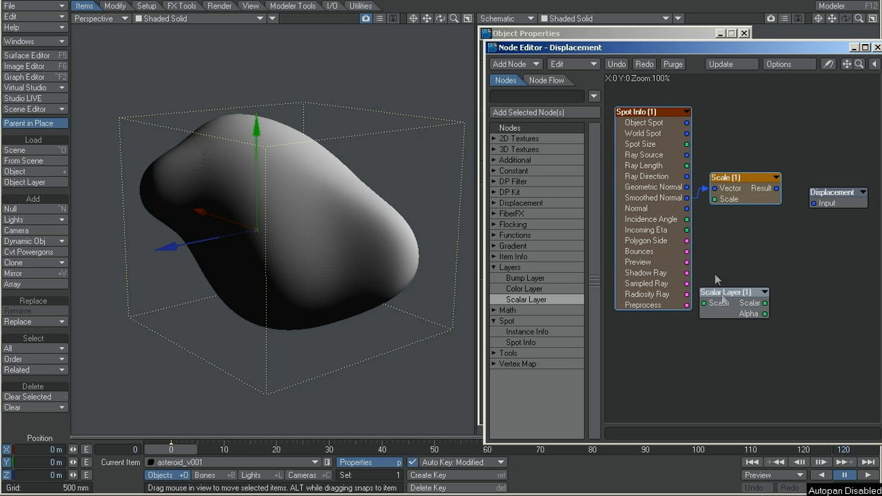
# Connect the Scalar Layer's Scalar output to the Scale input, and the Scale node's Result to the Displacement input
pyautogui.moveTo(762, 313); pyautogui.dragTo(744, 256)
pyautogui.moveTo(712, 197); pyautogui.dragTo(713, 199)
pyautogui.moveTo(777, 188); pyautogui.dragTo(814, 203)
pyautogui.moveTo(730, 303); pyautogui.dragTo(700, 343)
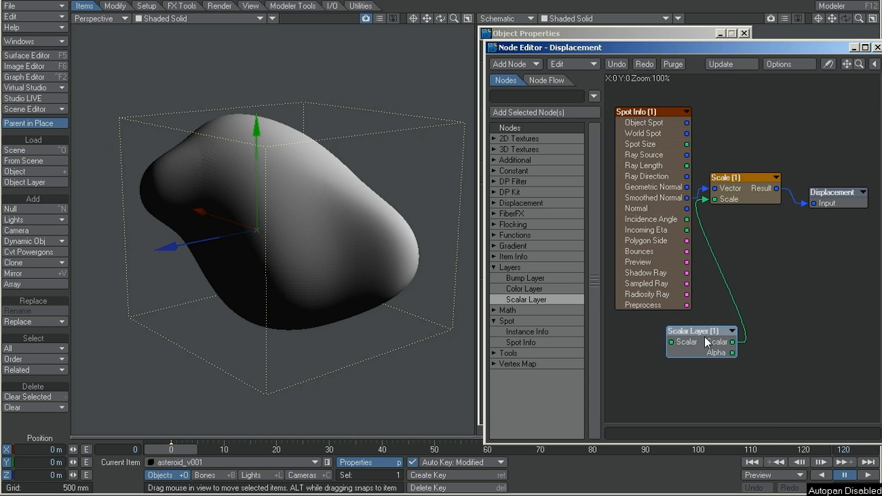
# Open the Scalar Layer's texture and make its layer a Procedural Texture of type Turbulence
pyautogui.doubleClick(699, 342)
pyautogui.moveTo(789, 174); pyautogui.dragTo(770, 93)
pyautogui.click(767, 104)
pyautogui.click(779, 114)
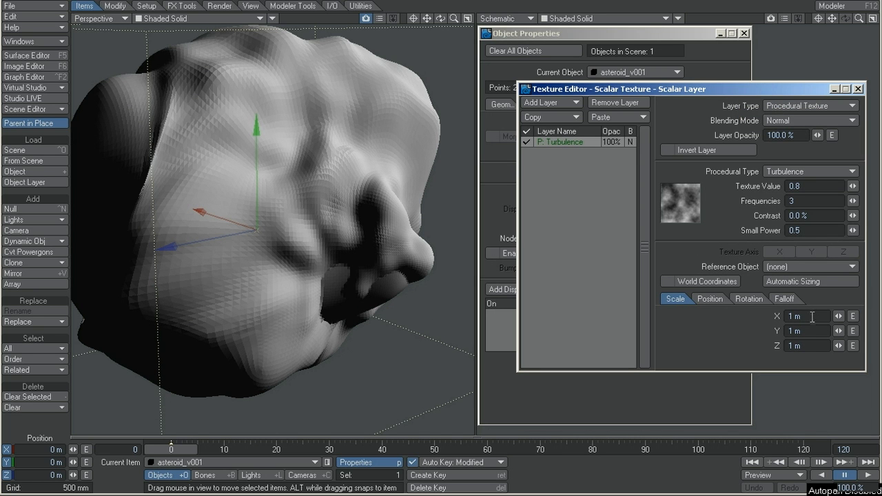
# Set the Turbulence texture's scale to 0.5 m on X, Y and Z
pyautogui.write('.5')
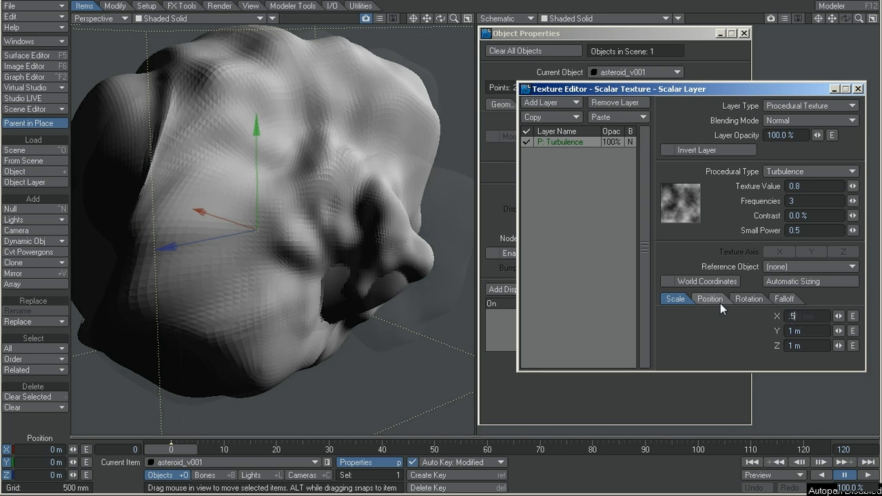
pyautogui.press('Tab')
pyautogui.write('.5')
pyautogui.press('Tab')
pyautogui.write('.5')
pyautogui.press('Return')
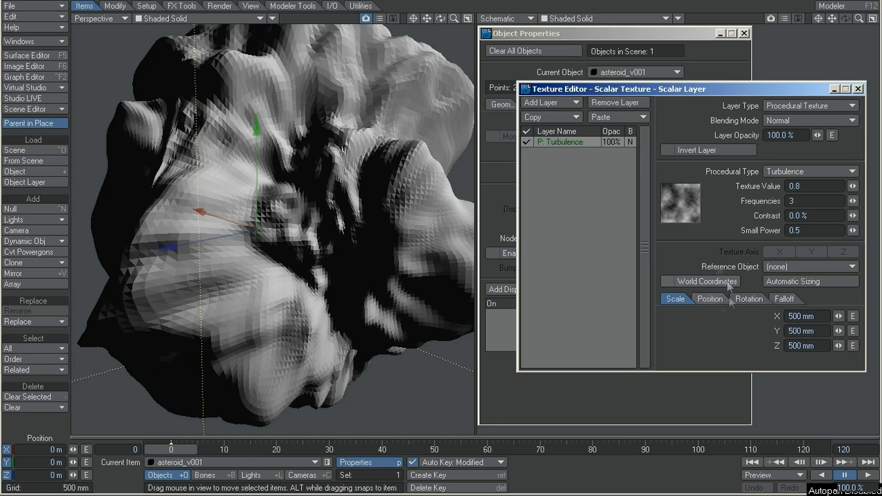
# Set the Turbulence layer's Texture Value to 0.35, Frequencies to 12 and Contrast to 19.5 %
pyautogui.moveTo(853, 189); pyautogui.dragTo(868, 201)
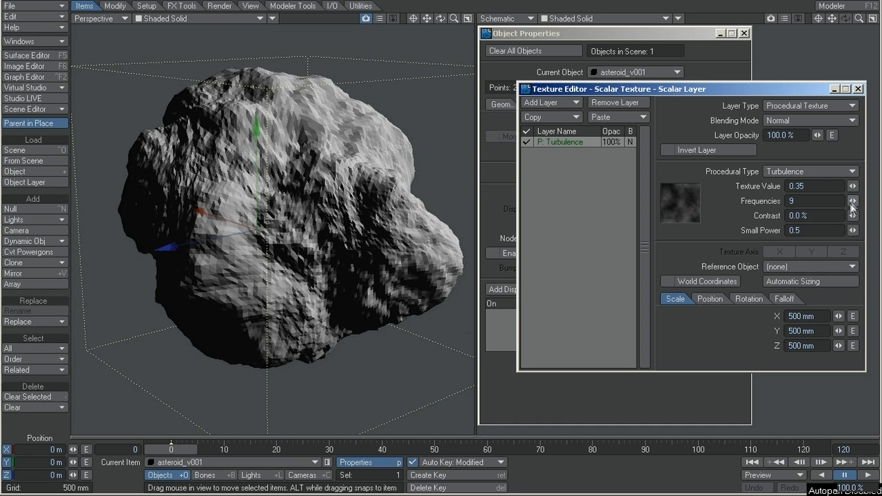
pyautogui.moveTo(852, 201); pyautogui.dragTo(863, 216)
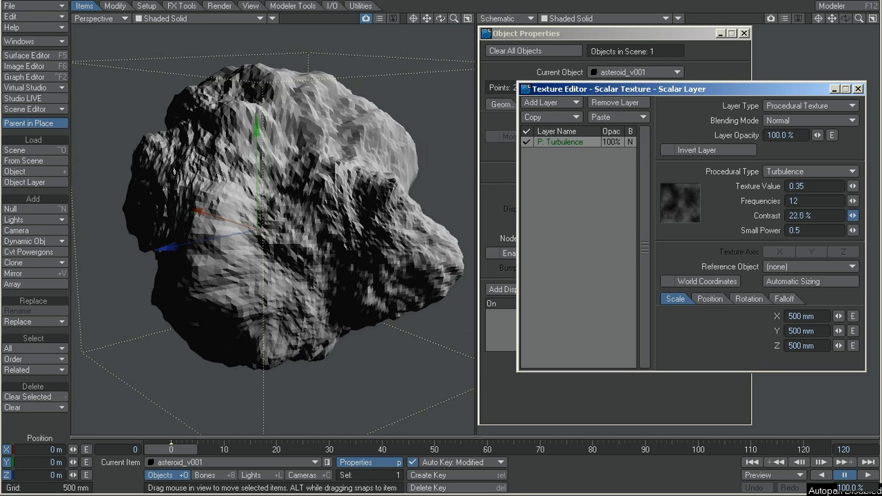
pyautogui.moveTo(388, 174)
pyautogui.keyDown('alt'); pyautogui.mouseDown()
pyautogui.moveTo(465, 185)
pyautogui.moveTo(441, 213)
pyautogui.moveTo(393, 189)
pyautogui.moveTo(375, 165)
pyautogui.mouseUp(); pyautogui.keyUp('alt')
# Try Display SubPatch Levels of 18 and 16 on the asteroid and settle on 12
pyautogui.click(505, 67)
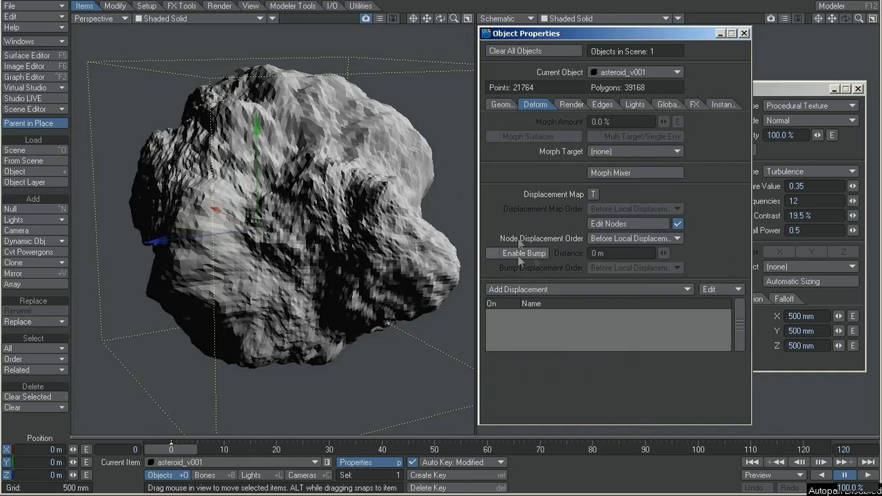
pyautogui.click(503, 105)
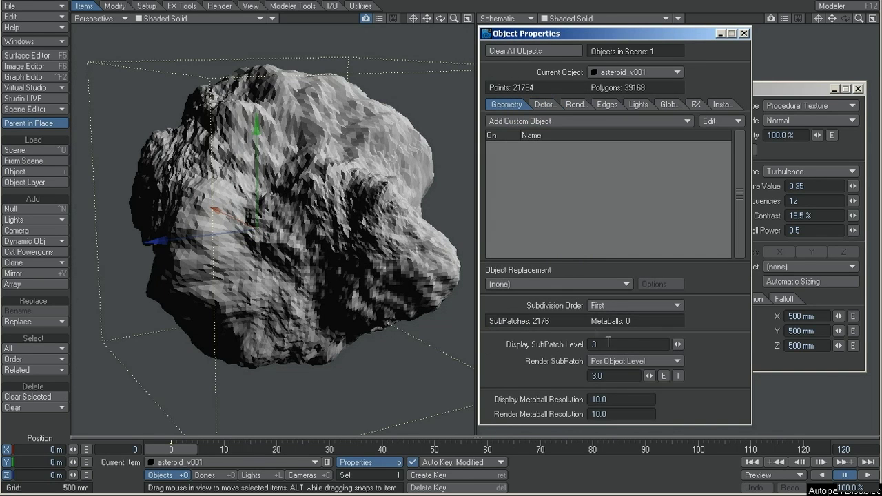
pyautogui.write('18')
pyautogui.press('Return')
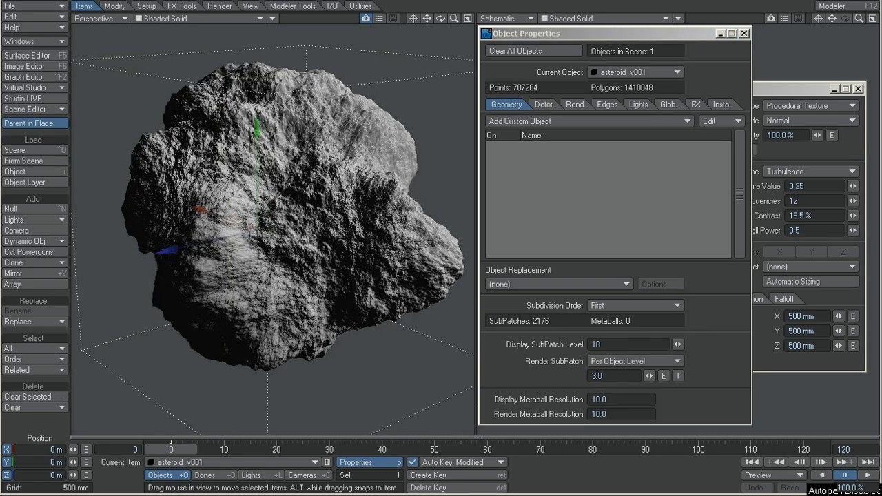
pyautogui.click(593, 344)
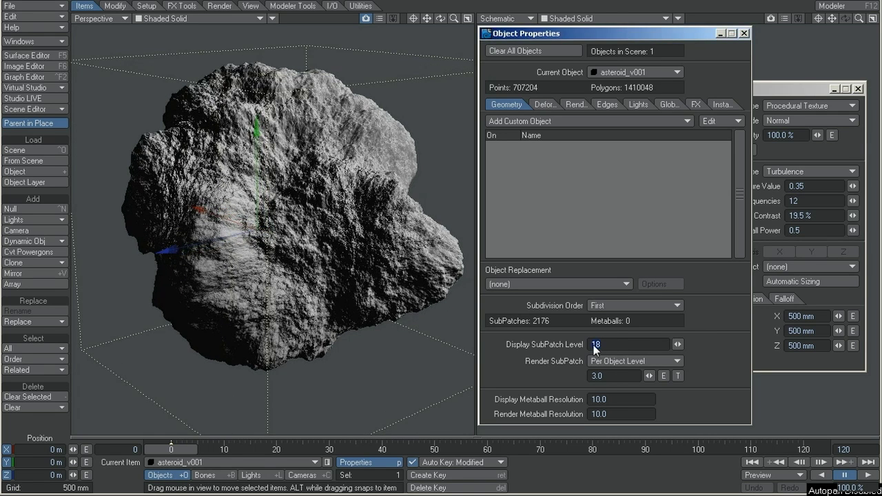
pyautogui.press('Return')
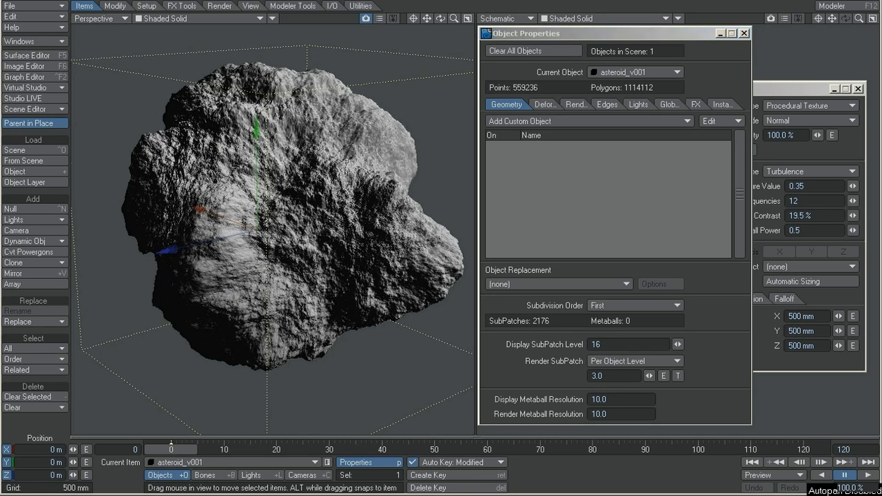
pyautogui.click(616, 344)
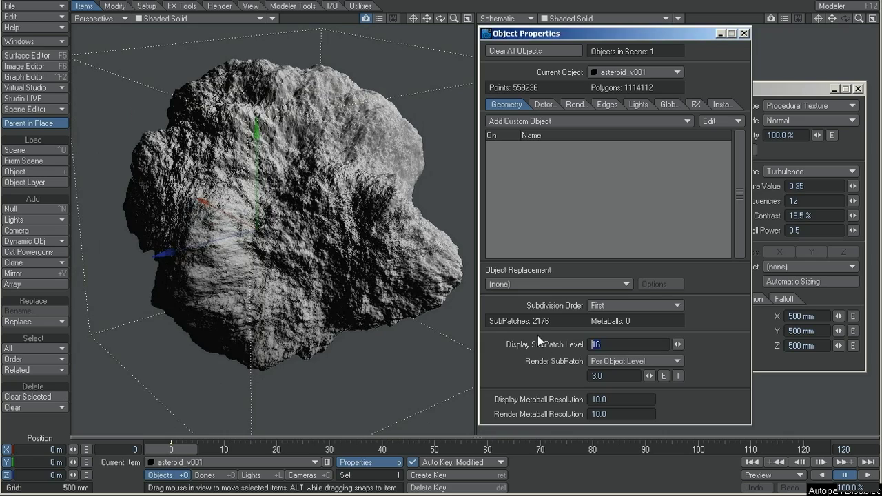
pyautogui.write('12')
pyautogui.press('Return')
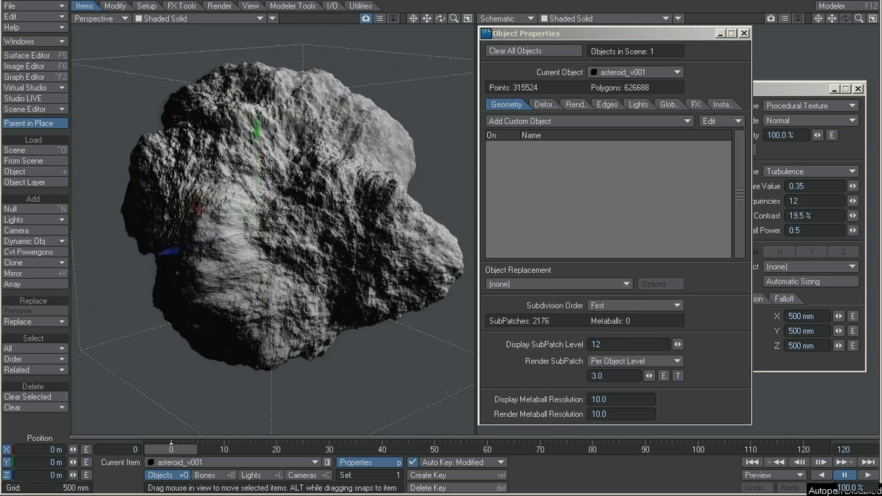
# Lower the Turbulence layer's Texture Value to 0.235 and inspect the asteroid's surface
pyautogui.click(788, 151)
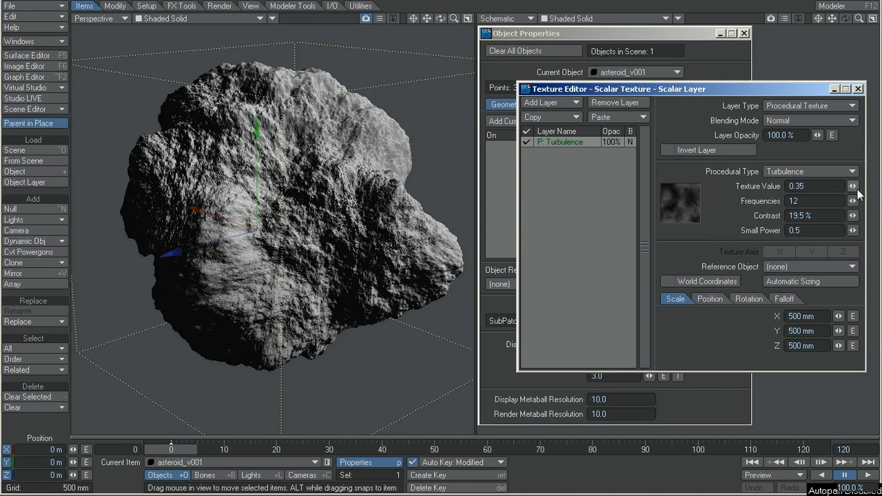
pyautogui.moveTo(852, 186); pyautogui.dragTo(840, 186)
pyautogui.keyDown('alt'); pyautogui.moveTo(363, 173); pyautogui.dragTo(393, 176); pyautogui.keyUp('alt')
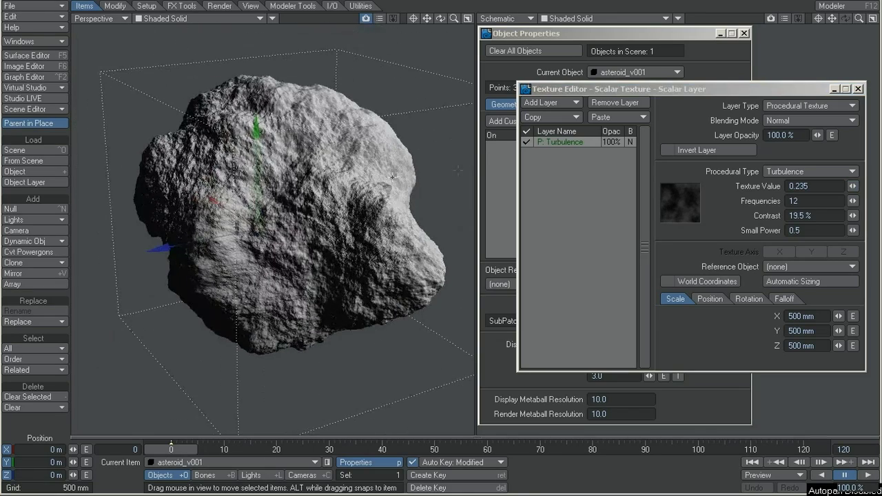
# Add a second procedural layer above the Turbulence layer and set its Procedural Type to Dots
pyautogui.click(555, 103)
pyautogui.click(554, 112)
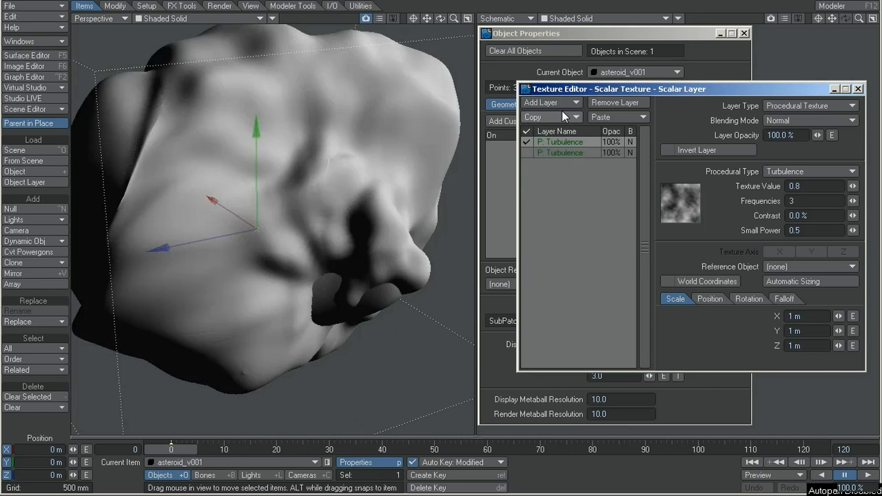
pyautogui.click(809, 171)
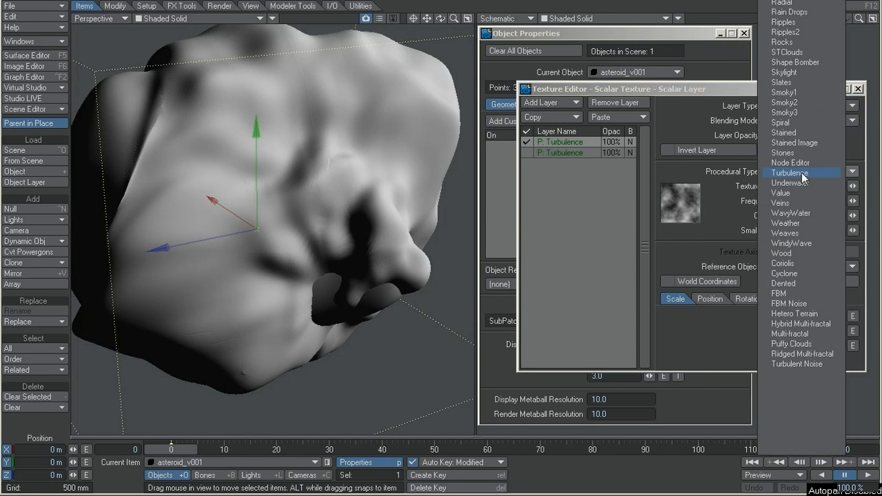
pyautogui.moveTo(811, 2)
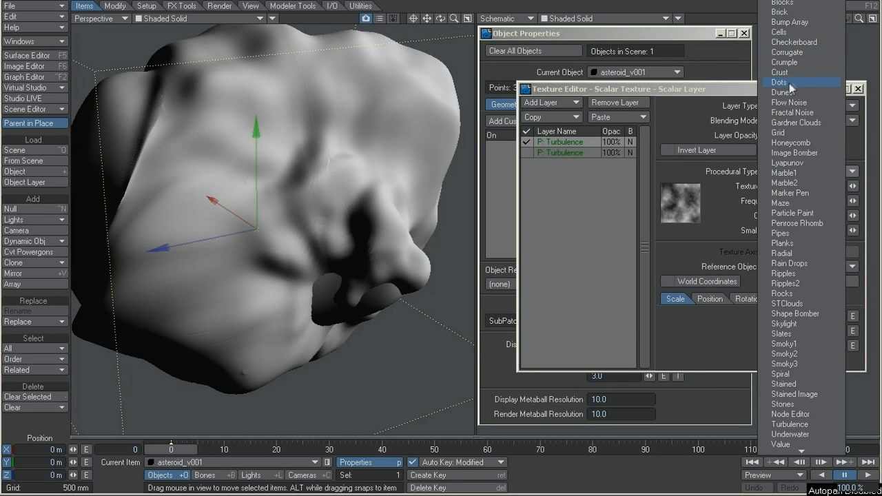
pyautogui.click(788, 82)
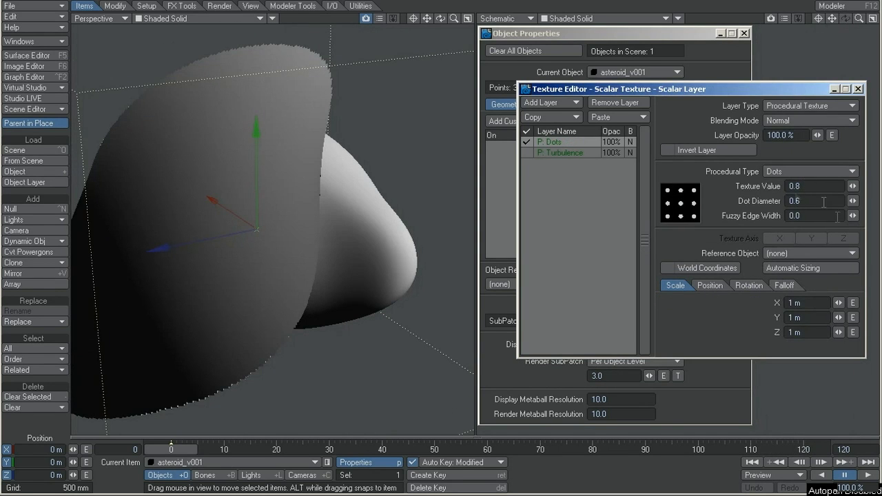
# Set the Dots layer's texture Scale to 500 mm on X, Y and Z
pyautogui.press('BackSpace')
pyautogui.write('.5')
pyautogui.press('Tab')
pyautogui.write('.5')
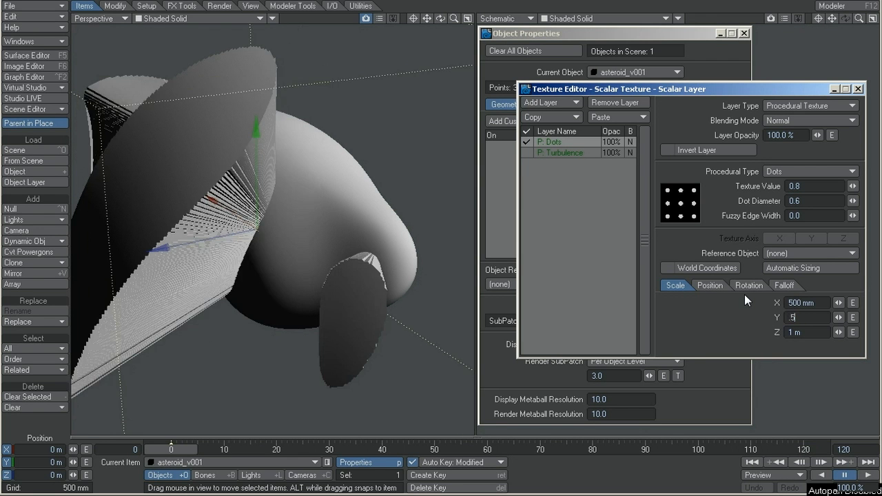
pyautogui.press('Tab')
pyautogui.write('.5')
pyautogui.press('Return')
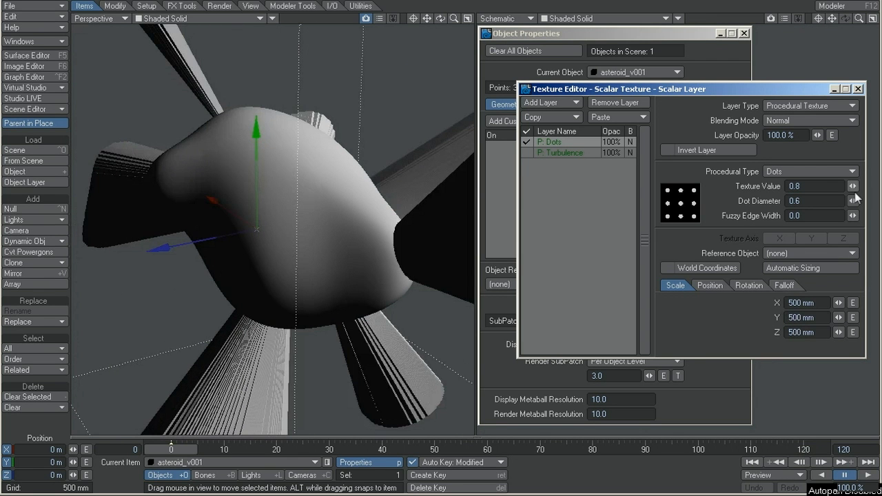
# Set the Dots layer's Texture Value to -0.03 and Fuzzy Edge Width to 0.0472, then inspect the craters
pyautogui.moveTo(853, 186); pyautogui.dragTo(796, 186)
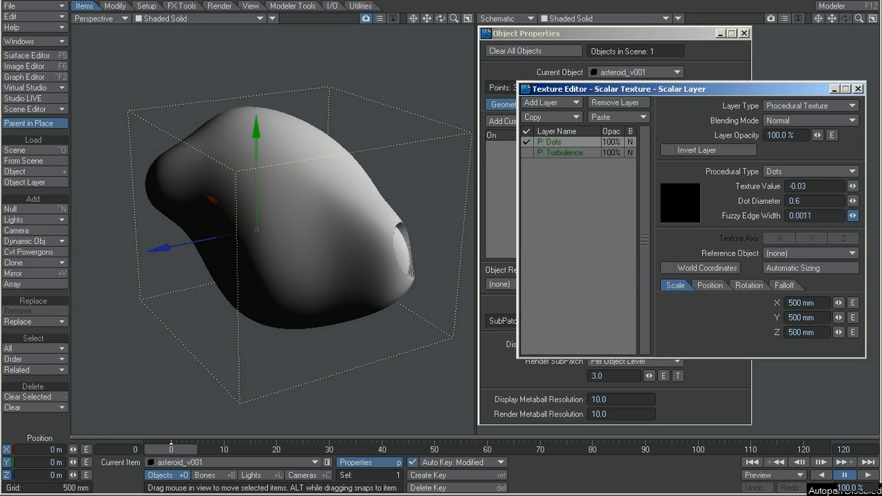
pyautogui.moveTo(853, 216); pyautogui.dragTo(860, 216)
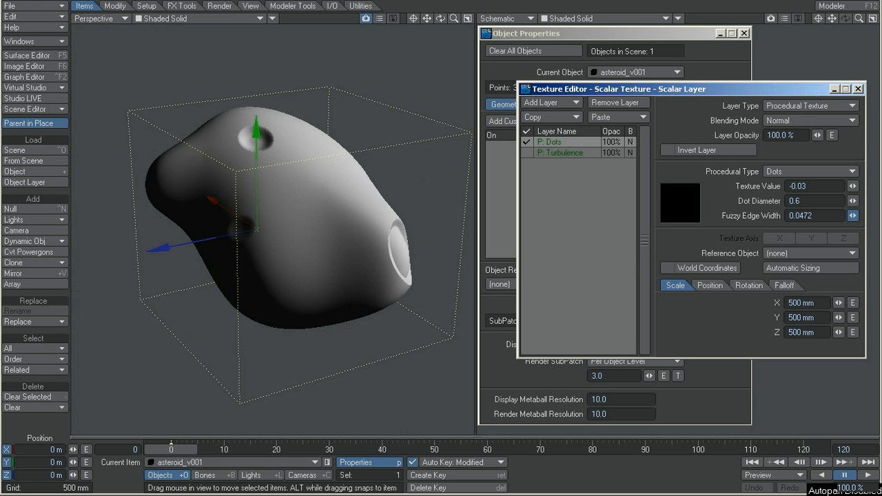
pyautogui.click(821, 304)
pyautogui.keyDown('alt'); pyautogui.moveTo(406, 117); pyautogui.dragTo(446, 219); pyautogui.keyUp('alt')
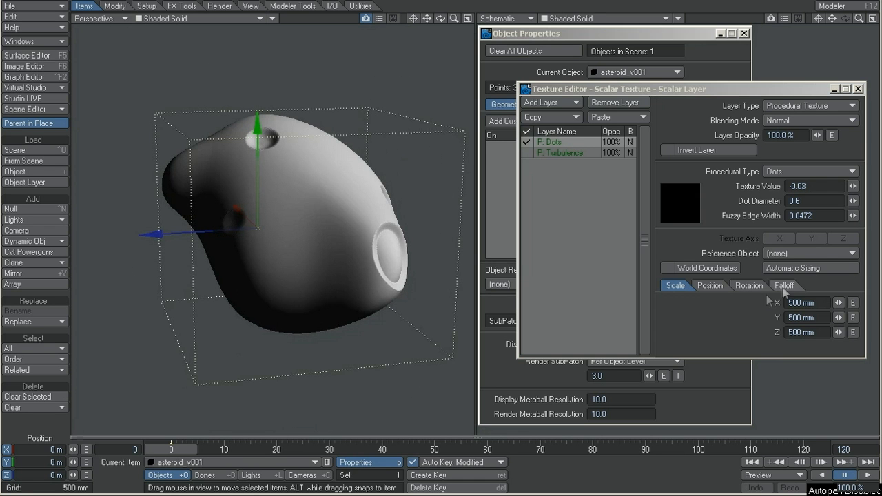
# Shift the Dots texture's Position to -325 mm on X
pyautogui.click(716, 285)
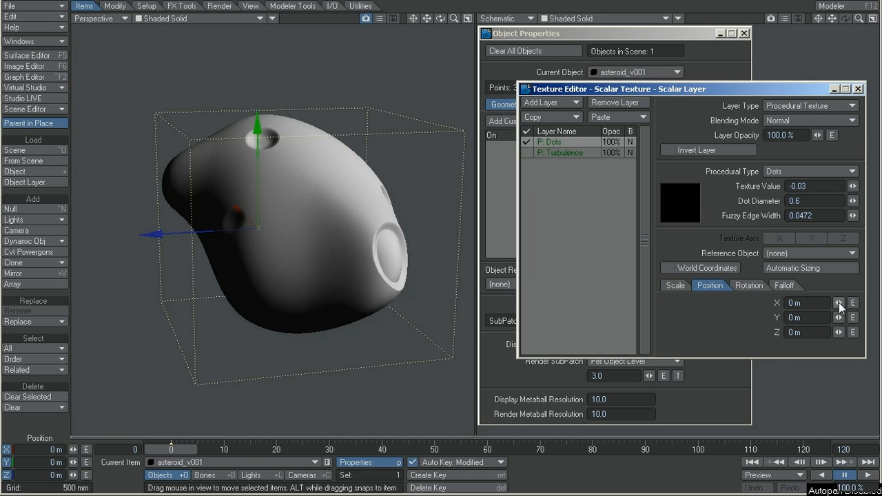
pyautogui.moveTo(839, 303); pyautogui.dragTo(792, 302)
pyautogui.keyDown('alt'); pyautogui.moveTo(347, 162); pyautogui.dragTo(512, 66); pyautogui.keyUp('alt')
# Copy the Dots layer and paste it as an additional layer in the texture stack
pyautogui.click(548, 117)
pyautogui.click(548, 117)
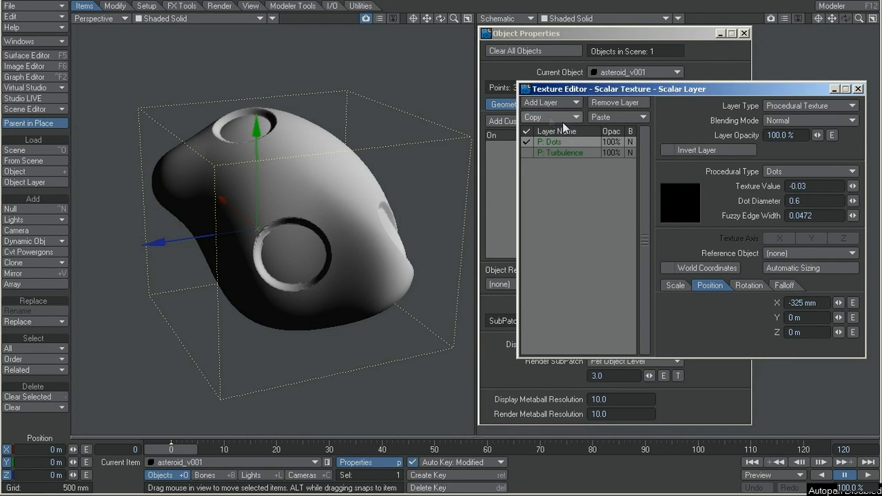
pyautogui.click(600, 119)
pyautogui.click(591, 141)
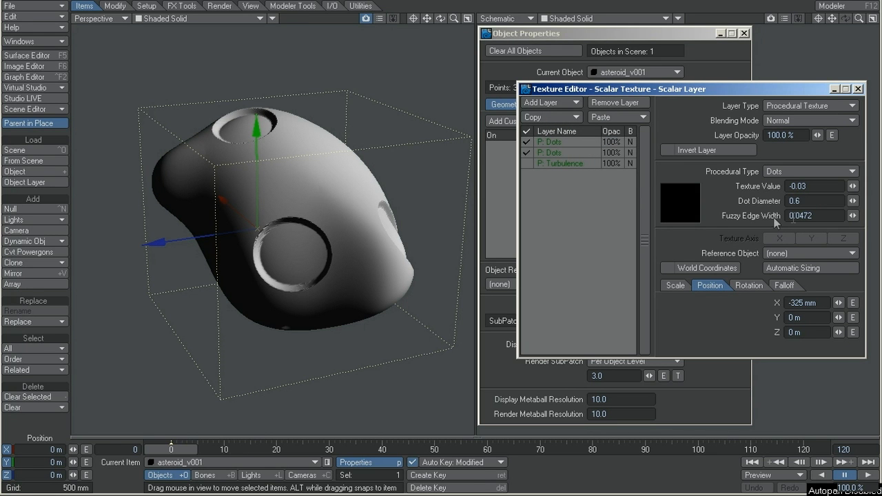
# Increase the lower Dots layer's Dot Diameter to 0.73
pyautogui.click(584, 153)
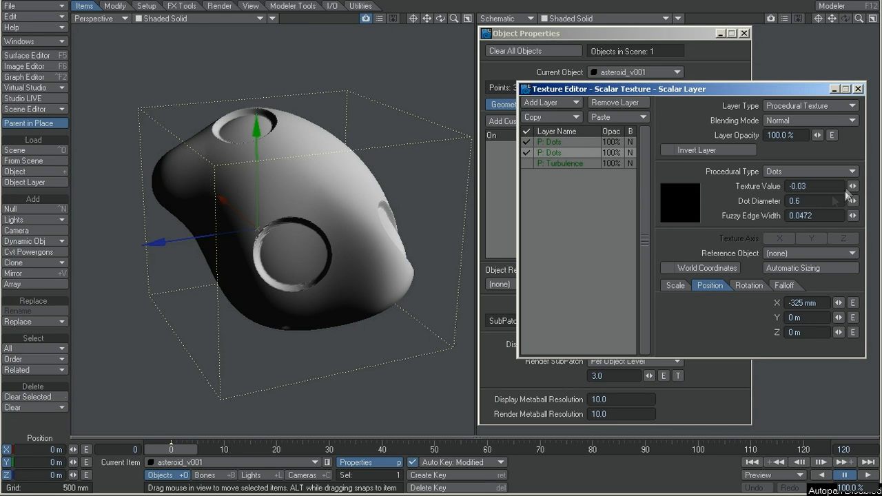
pyautogui.click(852, 201)
pyautogui.moveTo(853, 202); pyautogui.dragTo(862, 202)
# Set the Blending Mode of both Dots layers to Additive
pyautogui.click(588, 143)
pyautogui.click(786, 121)
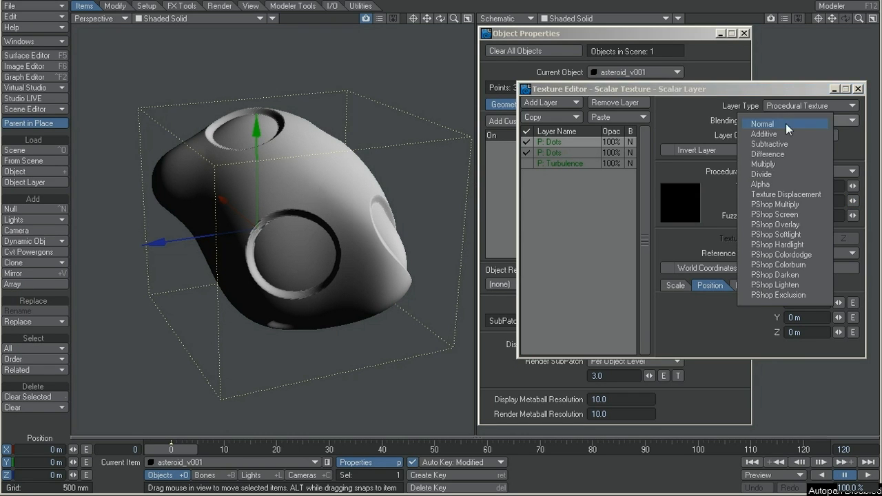
pyautogui.click(784, 130)
pyautogui.click(585, 152)
pyautogui.click(798, 122)
pyautogui.click(795, 135)
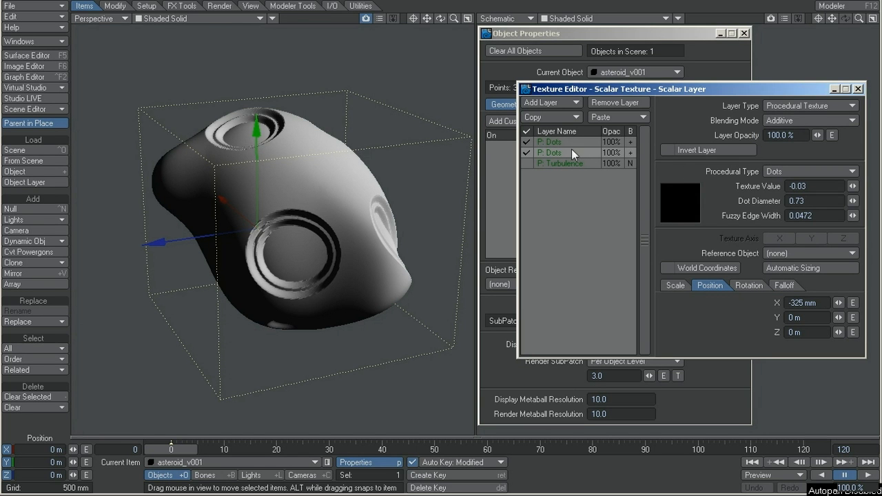
# Set the lower Dots layer's Texture Value to 0.01 and Fuzzy Edge Width to 0.0892, and the upper one's Fuzzy Edge Width to 0.069
pyautogui.moveTo(852, 186); pyautogui.dragTo(853, 186)
pyautogui.moveTo(852, 219); pyautogui.dragTo(857, 219)
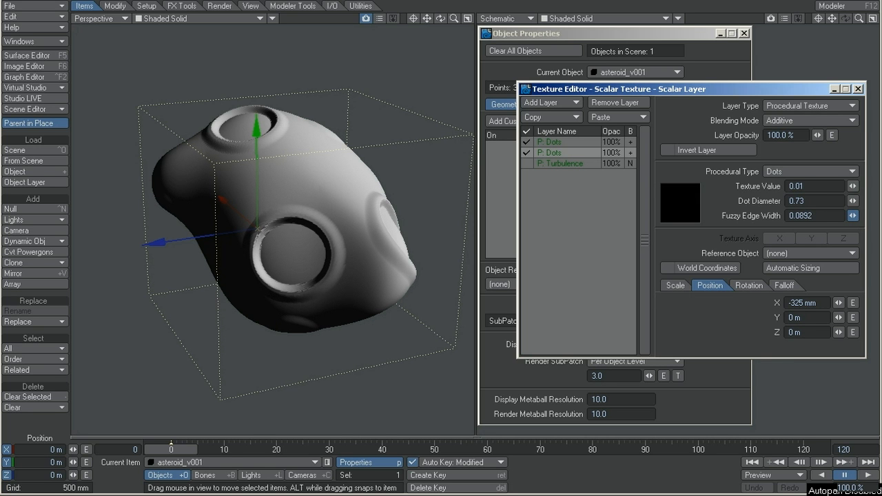
pyautogui.click(580, 154)
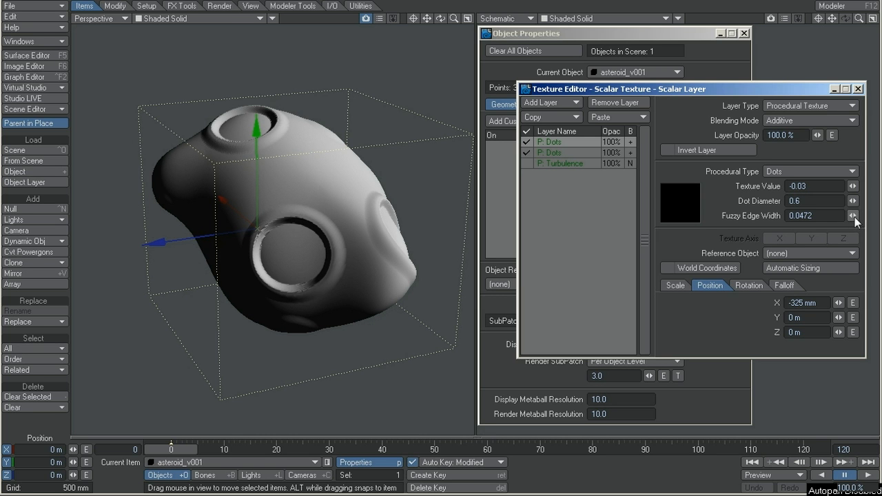
pyautogui.moveTo(854, 219); pyautogui.dragTo(853, 215)
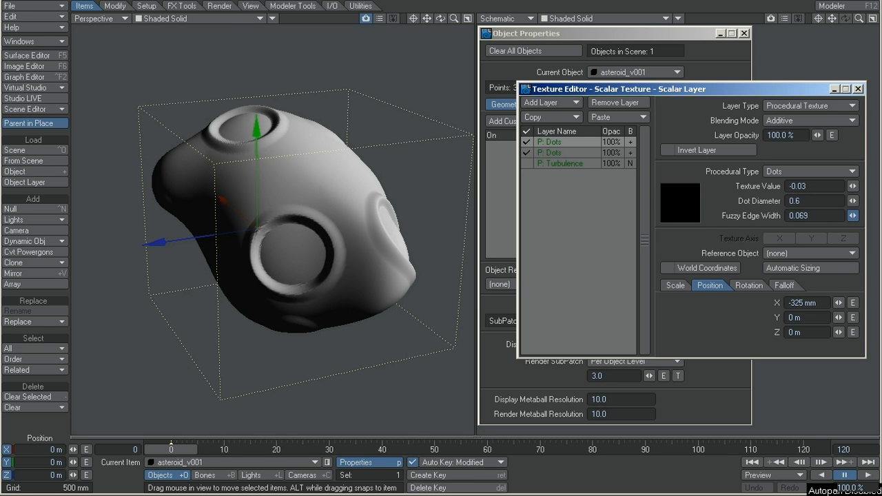
pyautogui.keyDown('alt'); pyautogui.moveTo(262, 189); pyautogui.dragTo(386, 180); pyautogui.keyUp('alt')
pyautogui.moveTo(853, 186); pyautogui.dragTo(854, 186)
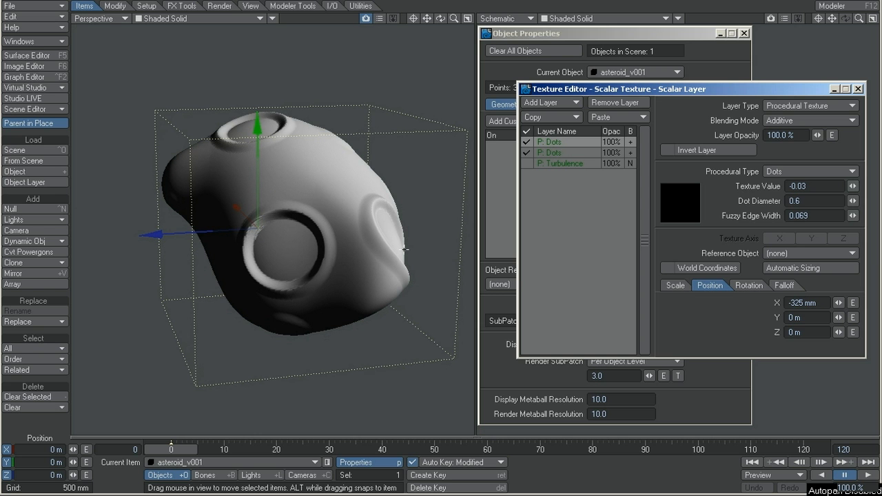
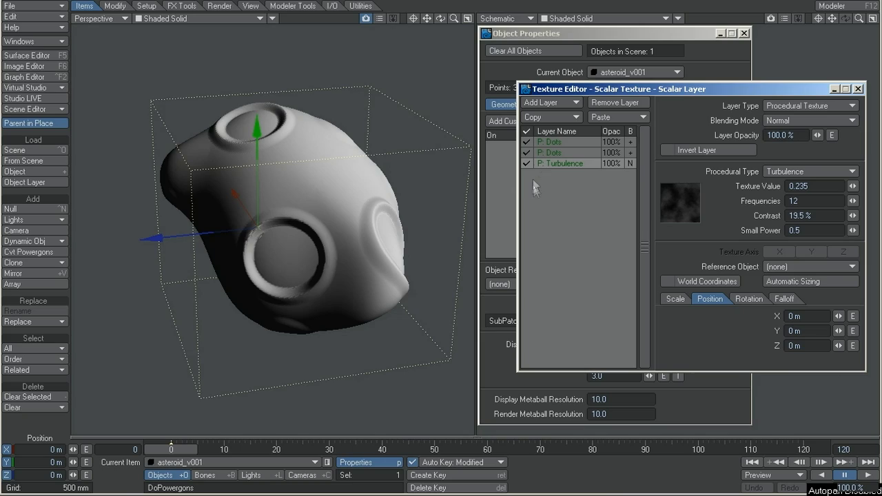
# With the Turbulence layer turned back on, deepen the craters by setting the upper Dots layer's Texture Value to -0.04
pyautogui.keyDown('alt'); pyautogui.moveTo(276, 228); pyautogui.dragTo(279, 207); pyautogui.keyUp('alt')
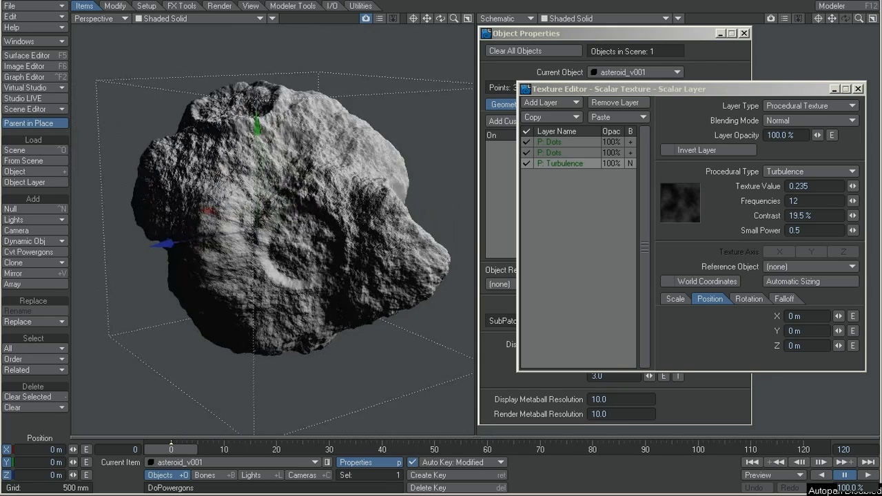
pyautogui.click(565, 153)
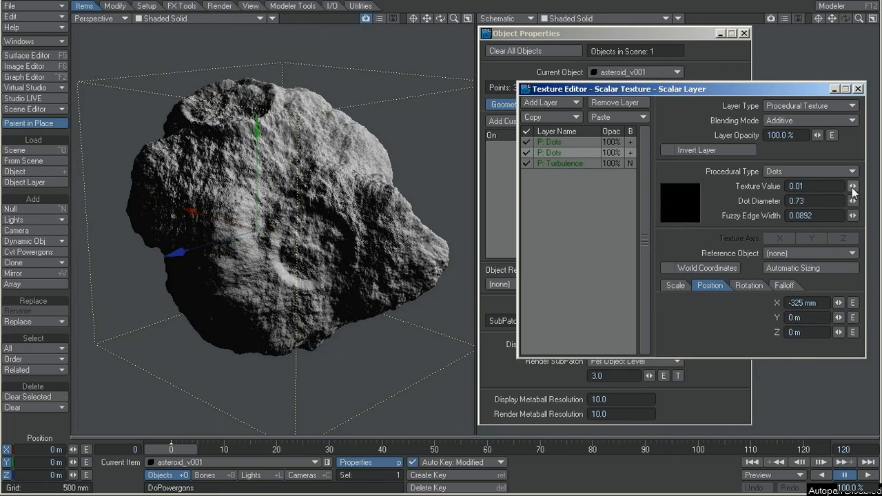
pyautogui.click(562, 142)
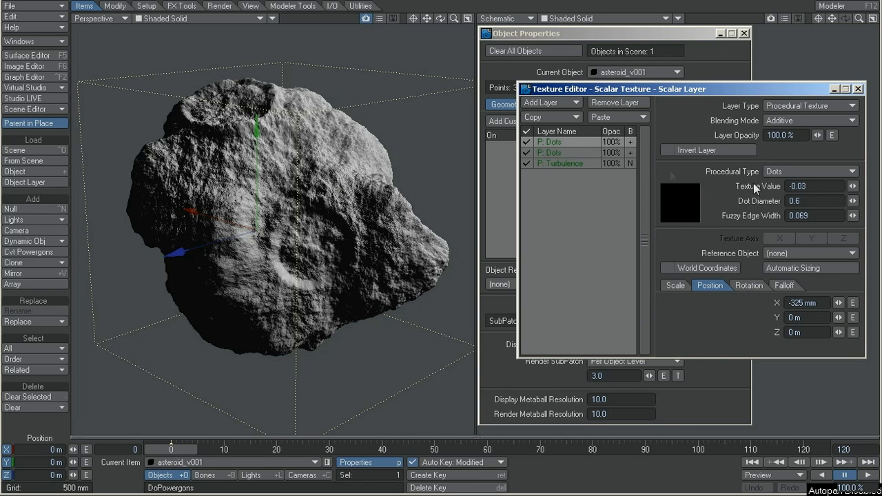
pyautogui.moveTo(852, 189); pyautogui.dragTo(850, 190)
pyautogui.moveTo(427, 171)
pyautogui.keyDown('alt'); pyautogui.mouseDown()
pyautogui.moveTo(275, 168)
pyautogui.moveTo(416, 170)
pyautogui.mouseUp(); pyautogui.keyUp('alt')
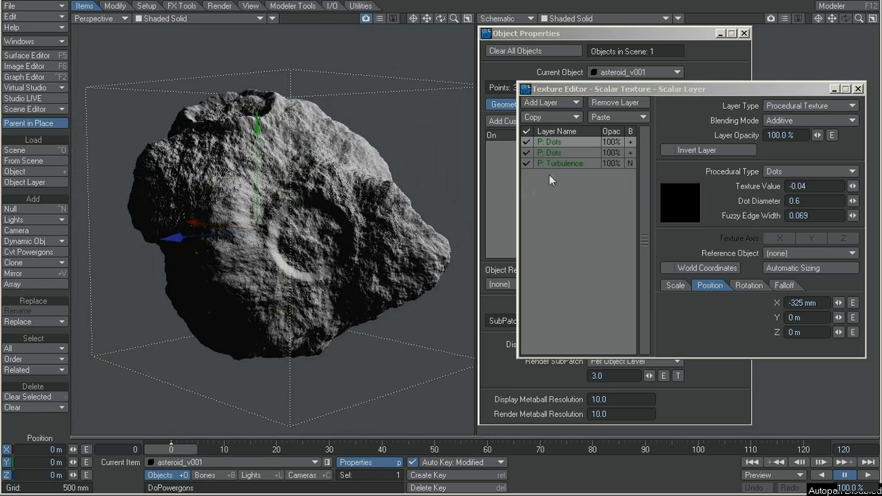
# Save the scene over the existing scene.lws and set the viewport Grid Type to 20 × 20
pyautogui.click(565, 164)
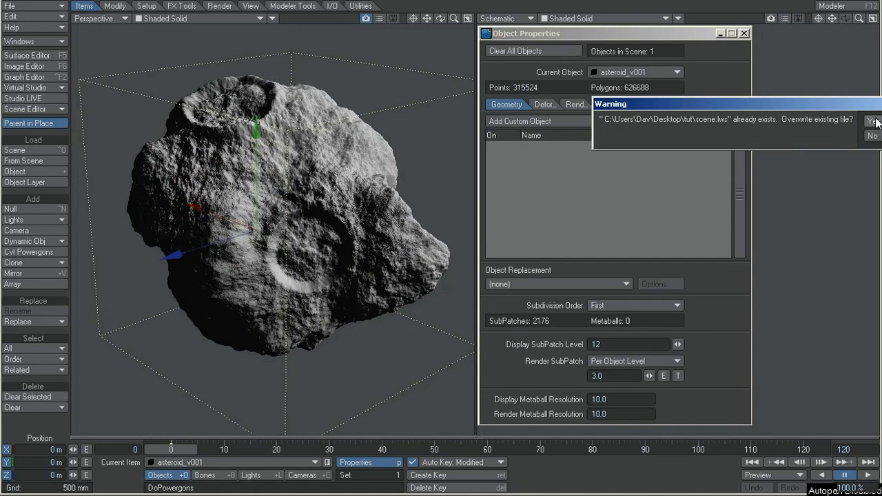
pyautogui.click(874, 121)
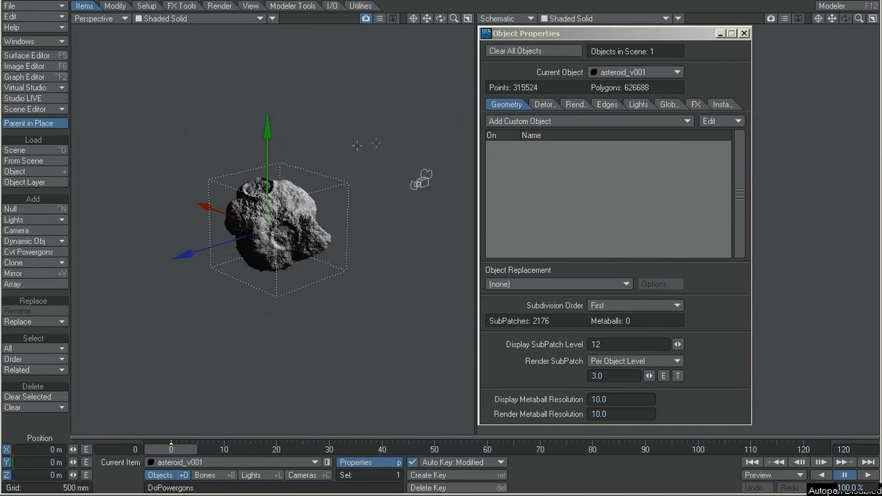
pyautogui.press('d')
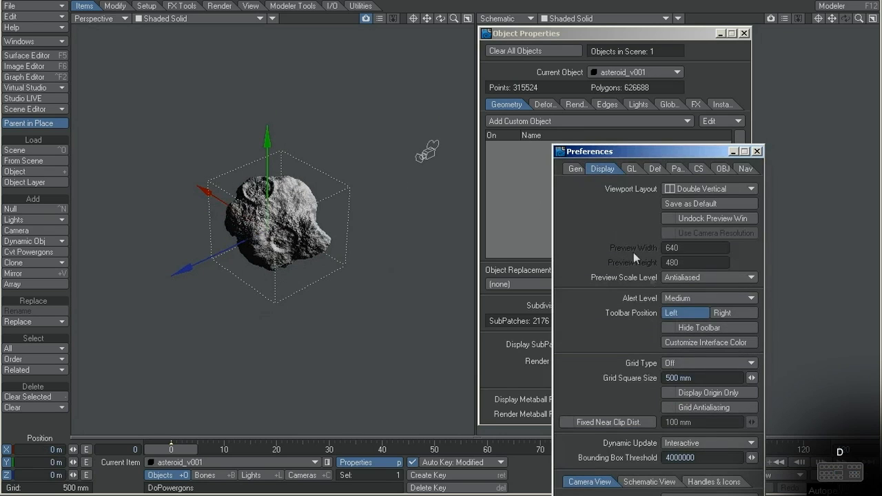
pyautogui.click(708, 362)
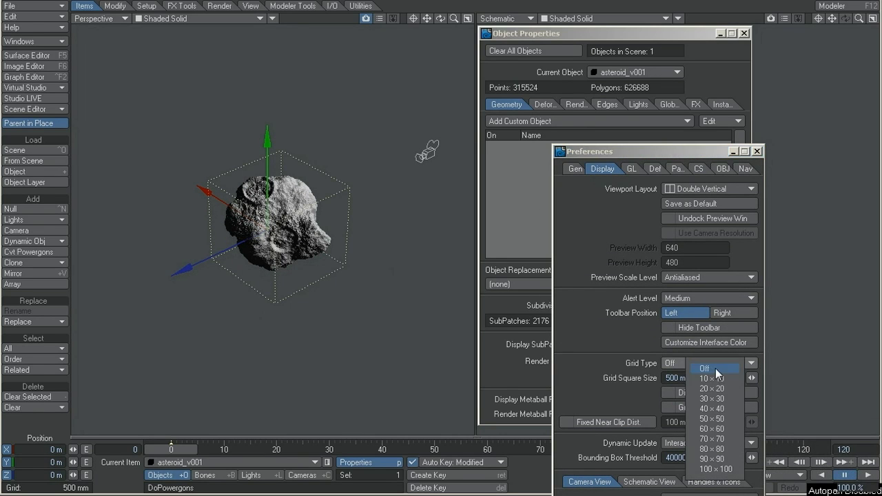
pyautogui.click(721, 389)
# Switch to Modeler and make the empty second layer active with the asteroid layer as background
pyautogui.hotkey('alt', 'Tab')
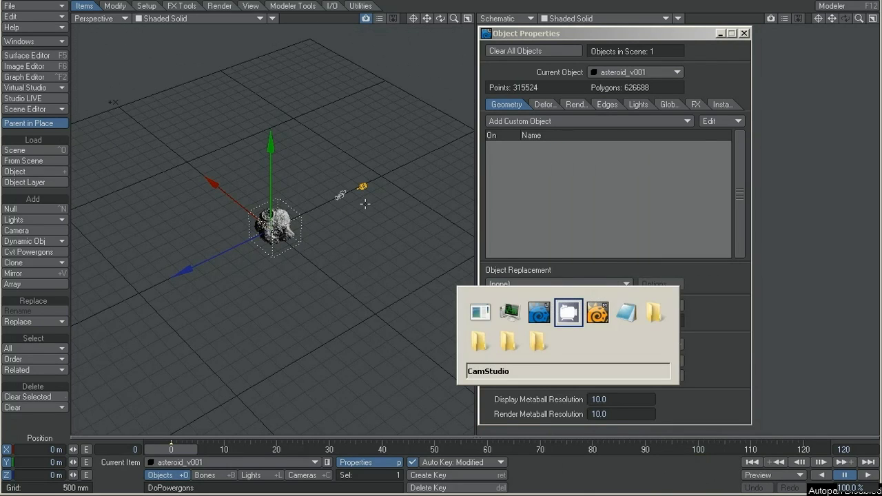
pyautogui.hotkey('alt', 'Tab')
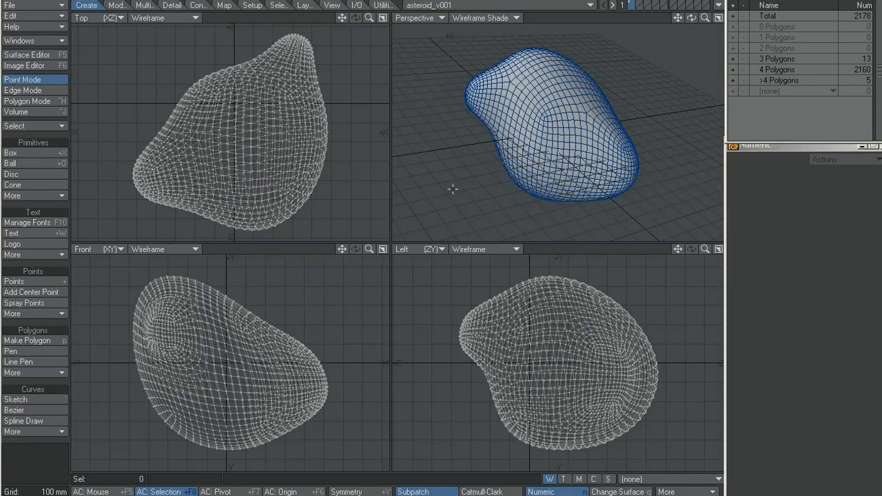
pyautogui.click(641, 7)
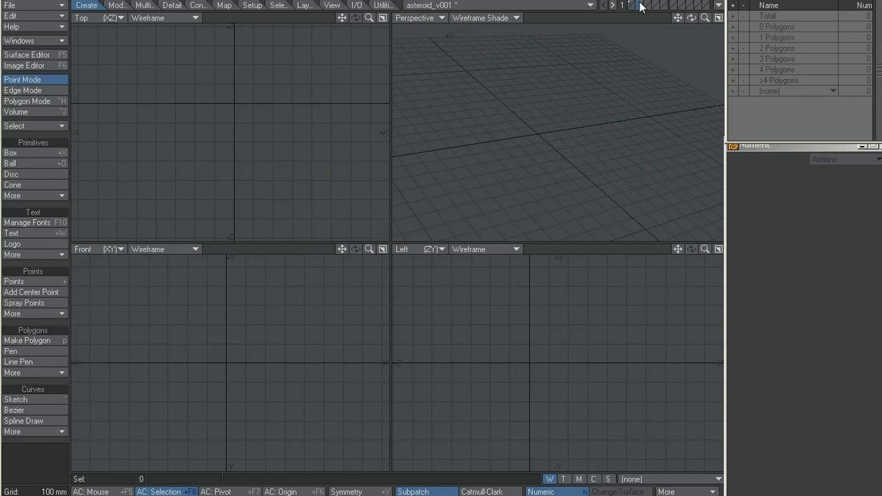
pyautogui.click(633, 10)
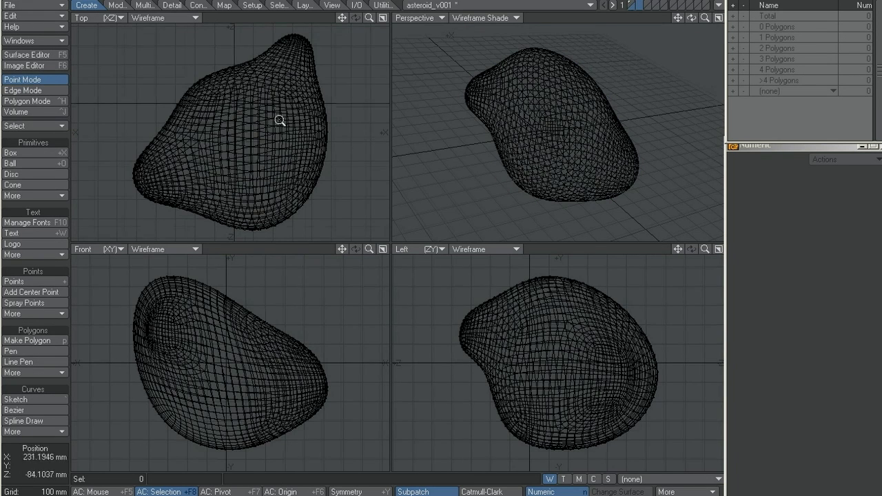
pyautogui.scroll(-5, 280, 120)
pyautogui.scroll(-2, 234, 133)
pyautogui.keyDown('alt'); pyautogui.moveTo(241, 129); pyautogui.dragTo(239, 117); pyautogui.keyUp('alt')
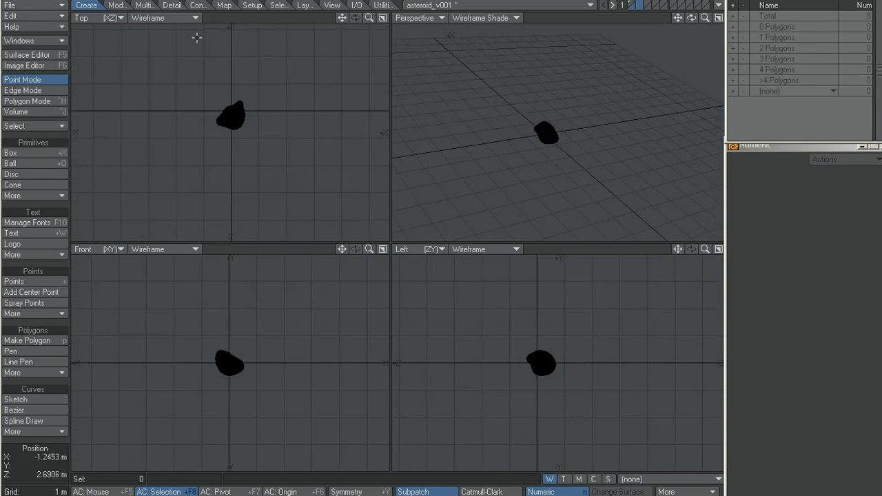
# Spray points in a widening spiral around the asteroid in the Top view with the Spray Points tool
pyautogui.click(24, 303)
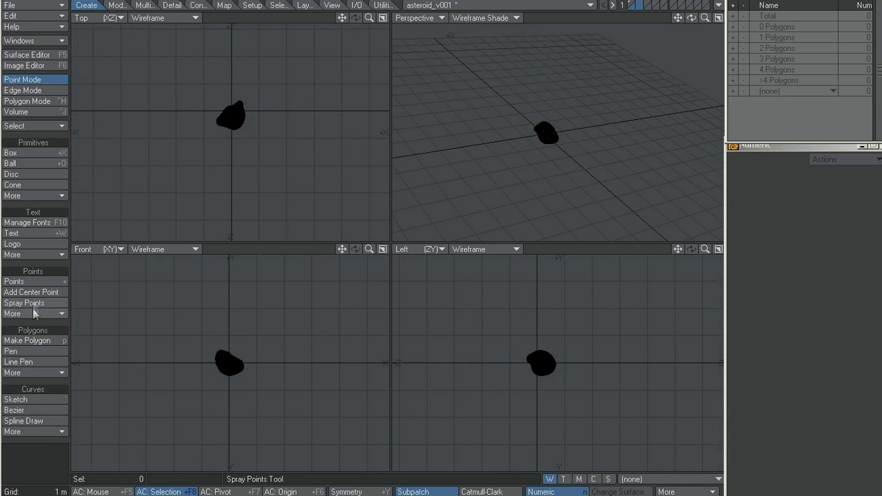
pyautogui.scroll(-2, 241, 117)
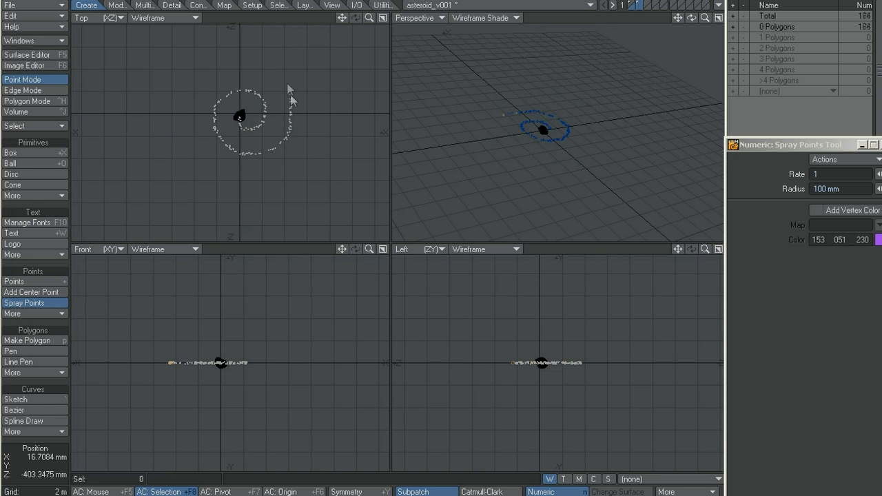
pyautogui.moveTo(182, 156); pyautogui.dragTo(190, 174)
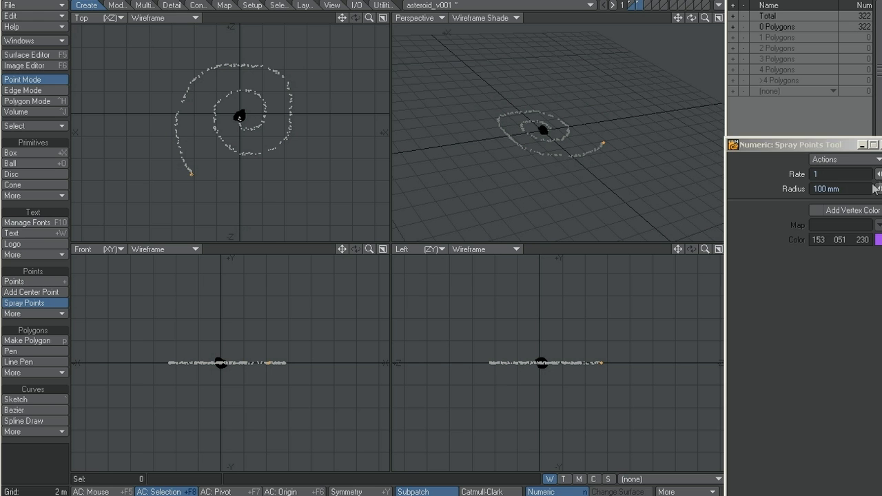
# Set the spray Radius to 1 m and spray more scattered points along the spiral
pyautogui.moveTo(846, 189); pyautogui.dragTo(742, 194)
pyautogui.write('1')
pyautogui.press('Return')
pyautogui.moveTo(241, 115)
pyautogui.mouseDown()
pyautogui.moveTo(257, 92)
pyautogui.moveTo(223, 144)
pyautogui.moveTo(262, 144)
pyautogui.moveTo(276, 75)
pyautogui.moveTo(192, 83)
pyautogui.moveTo(178, 119)
pyautogui.moveTo(189, 163)
pyautogui.moveTo(175, 145)
pyautogui.moveTo(177, 92)
pyautogui.mouseUp()
# Set the spray Radius to 500 mm and spray another pass of points along the spiral toward the centre
pyautogui.click(756, 185)
pyautogui.write('0.5')
pyautogui.press('Return')
pyautogui.moveTo(183, 143)
pyautogui.mouseDown()
pyautogui.moveTo(181, 115)
pyautogui.moveTo(226, 73)
pyautogui.moveTo(289, 88)
pyautogui.moveTo(260, 150)
pyautogui.moveTo(240, 116)
pyautogui.mouseUp()
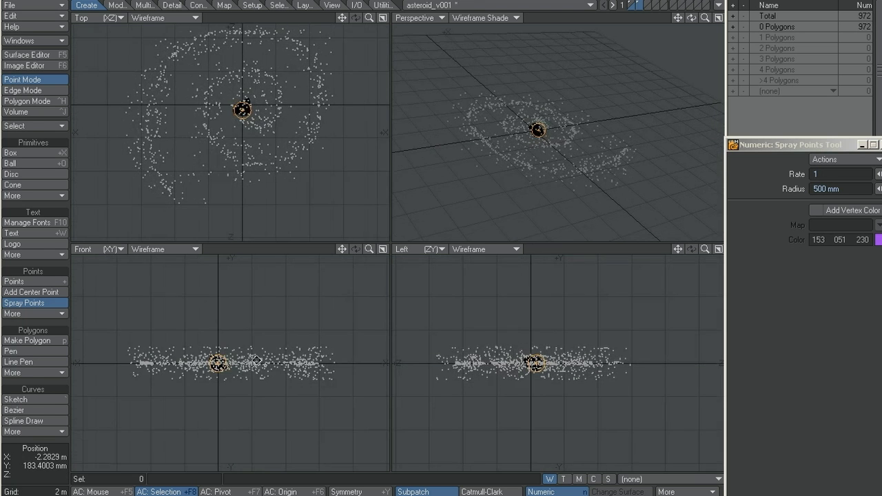
# Flatten the sprayed points in the Front view with Stretch, using a Vertical Factor of 35 %
pyautogui.press('h')
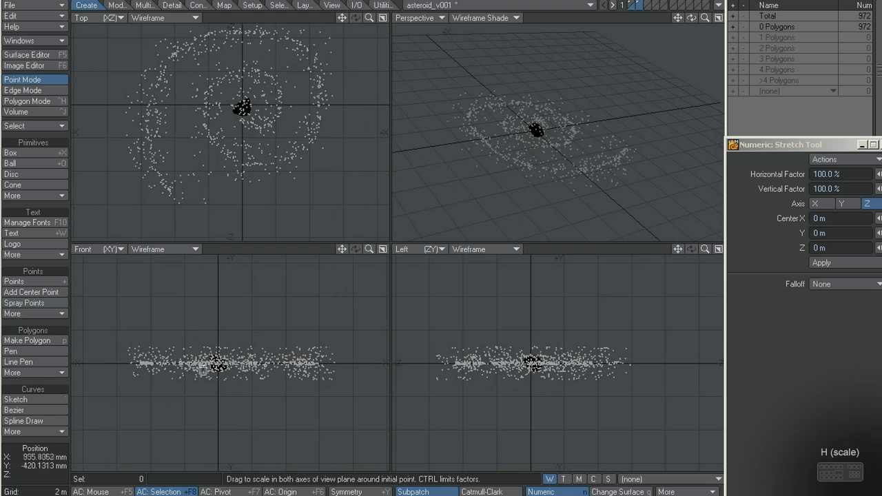
pyautogui.moveTo(219, 363); pyautogui.dragTo(219, 389)
pyautogui.click(114, 5)
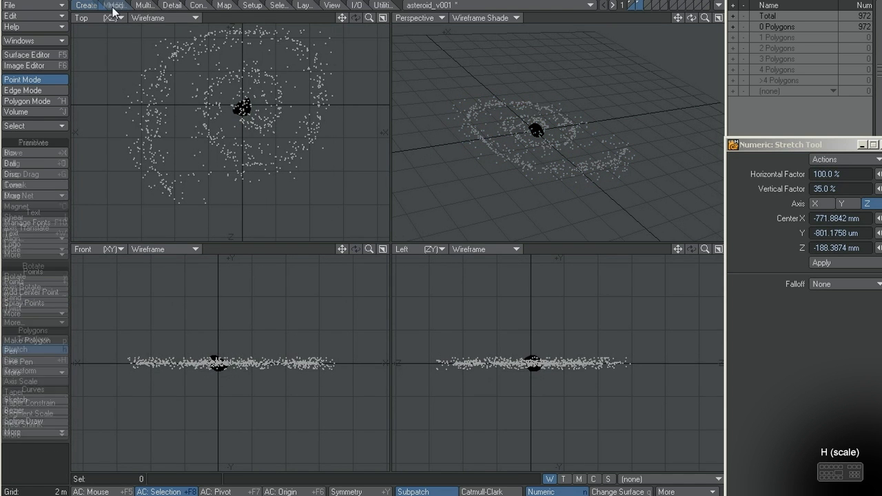
# Jitter the sprayed points with a Gaussian radius of 1 m on X, Y and Z and flatten them again in the Front view with Stretch
pyautogui.click(21, 437)
pyautogui.click(24, 441)
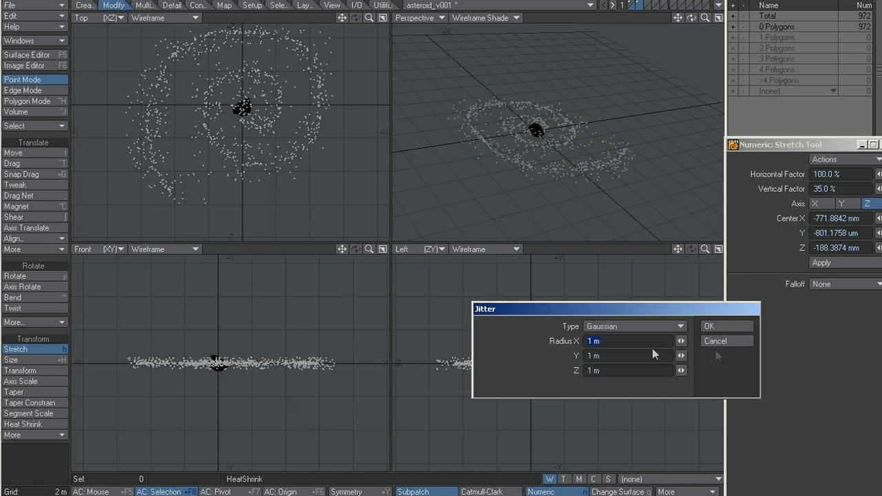
pyautogui.click(730, 330)
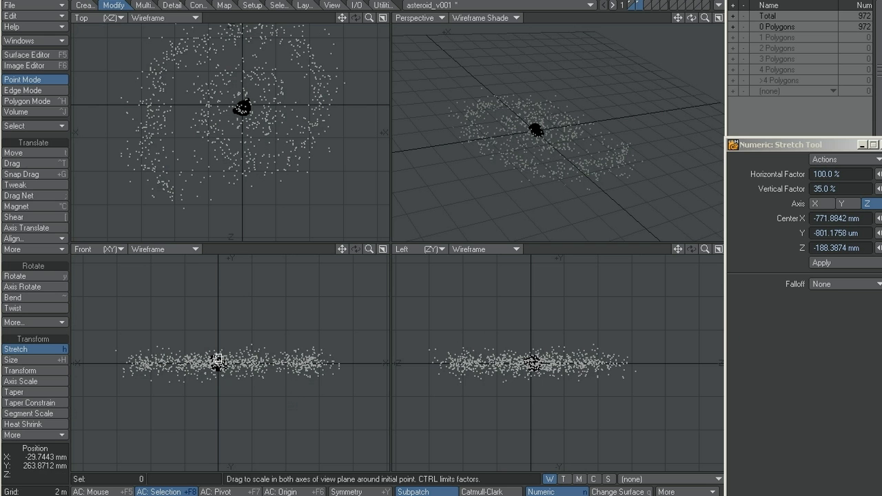
pyautogui.moveTo(219, 359); pyautogui.dragTo(219, 379)
# Duplicate all the sprayed points in place in polygon mode, keeping one of the two sets selected
pyautogui.scroll(-4, 290, 121)
pyautogui.keyDown('alt'); pyautogui.moveTo(282, 124); pyautogui.dragTo(217, 148); pyautogui.keyUp('alt')
pyautogui.press('space')
pyautogui.press('space')
pyautogui.press('space')
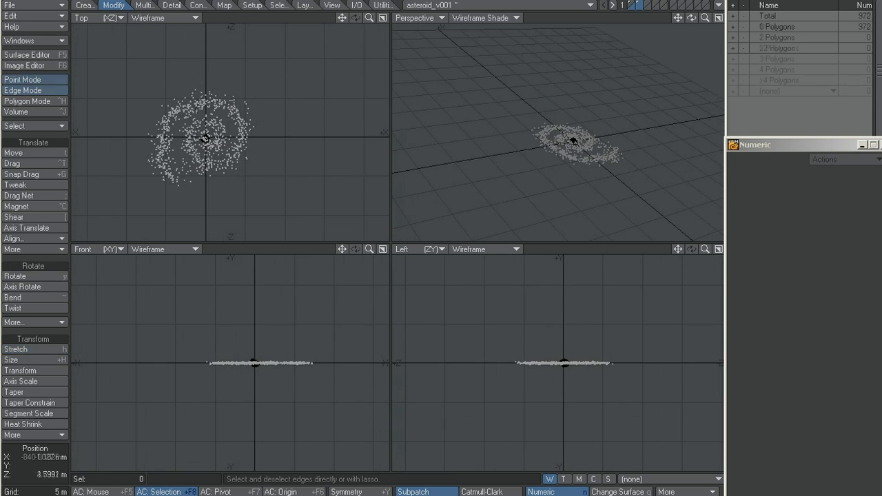
pyautogui.hotkey('ctrl', 'c')
pyautogui.moveTo(197, 61); pyautogui.dragTo(134, 49, button='right')
pyautogui.hotkey('ctrl', 'v')
# Rotate the selected set of points about half a turn around the asteroid in the Top view, with the action centre set to Mouse
pyautogui.press('y')
pyautogui.press('r')
pyautogui.click(103, 491)
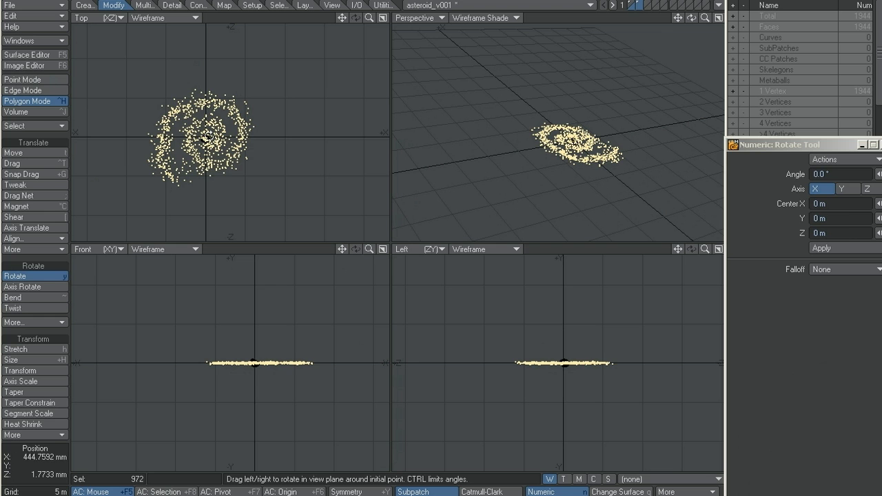
pyautogui.moveTo(210, 137); pyautogui.dragTo(293, 137)
# Flatten the rotated points in the Front view with Stretch, using a Vertical Factor of 15 %, and deselect them
pyautogui.keyDown('ctrl'); pyautogui.keyDown('alt'); pyautogui.moveTo(246, 373); pyautogui.dragTo(319, 368); pyautogui.keyUp('alt'); pyautogui.keyUp('ctrl')
pyautogui.keyDown('ctrl'); pyautogui.keyDown('alt'); pyautogui.moveTo(234, 353); pyautogui.dragTo(282, 403); pyautogui.keyUp('alt'); pyautogui.keyUp('ctrl')
pyautogui.press('h')
pyautogui.scroll(-8, 245, 129)
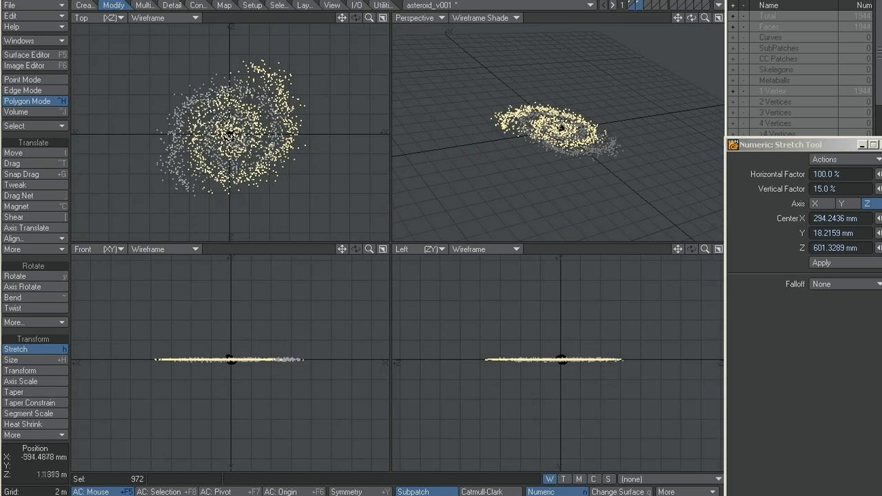
pyautogui.scroll(-1, 250, 110)
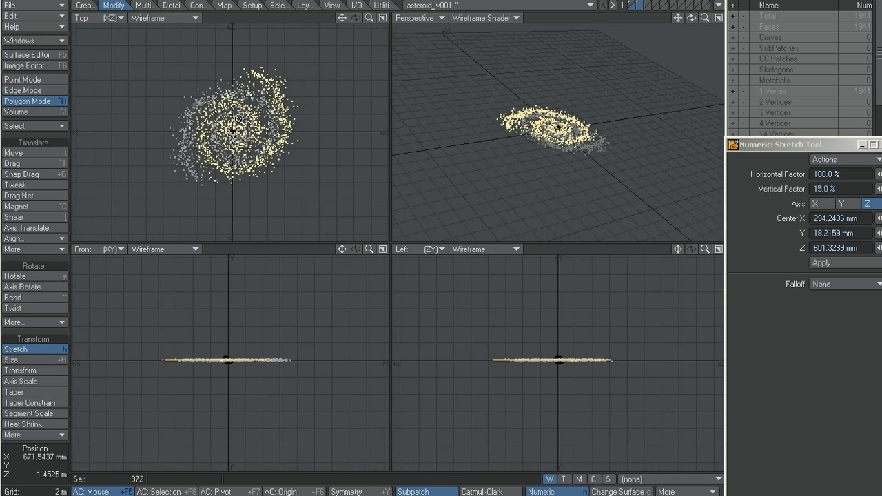
pyautogui.press('space')
pyautogui.click(63, 455)
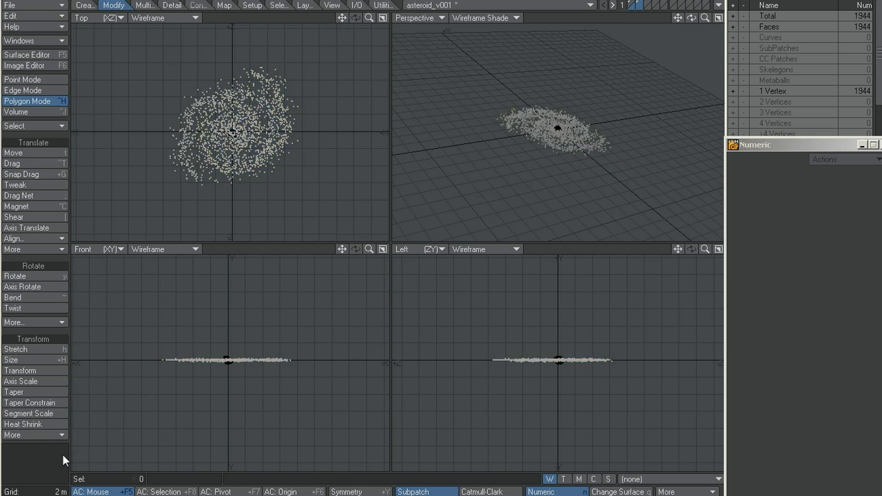
# Enlarge the whole point cloud greatly around the asteroid in the Top view with the Size tool
pyautogui.hotkey('shift', 'h')
pyautogui.scroll(-5, 255, 112)
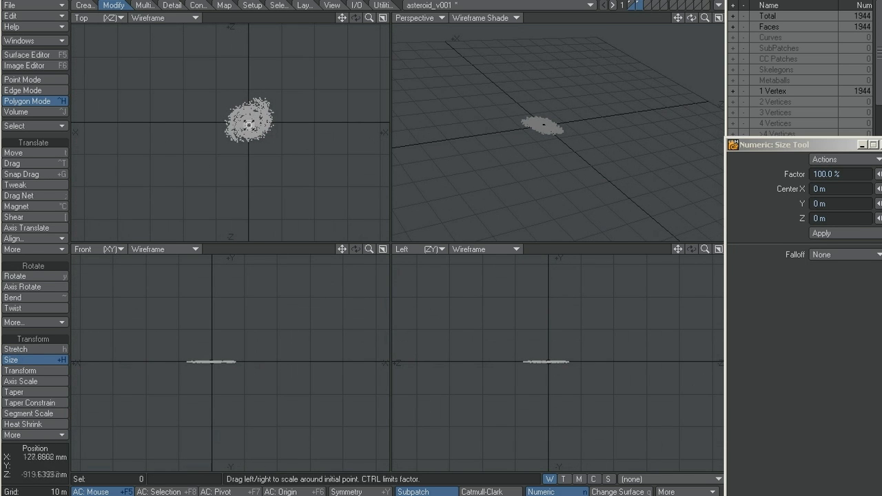
pyautogui.moveTo(248, 124); pyautogui.dragTo(738, 124)
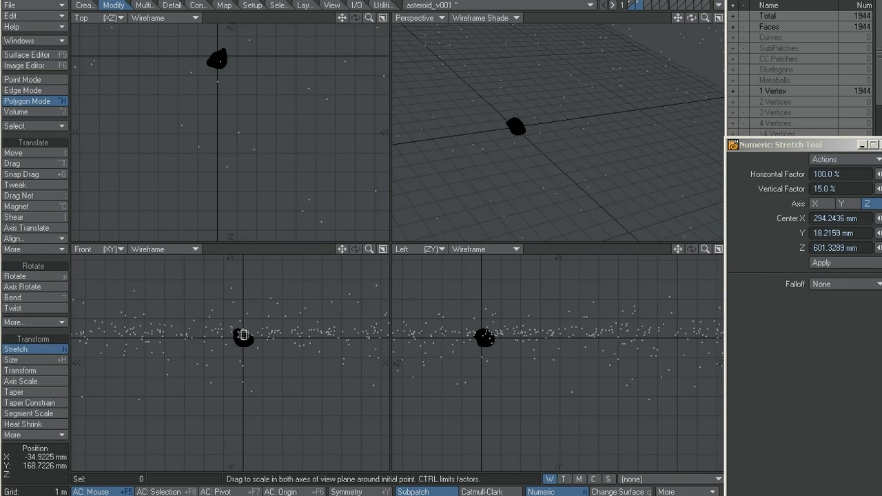
# Flatten the enlarged cloud slightly in the Front view and move it down by about 173 mm on Y to centre it on the asteroid
pyautogui.moveTo(241, 336); pyautogui.dragTo(242, 341)
pyautogui.press('t')
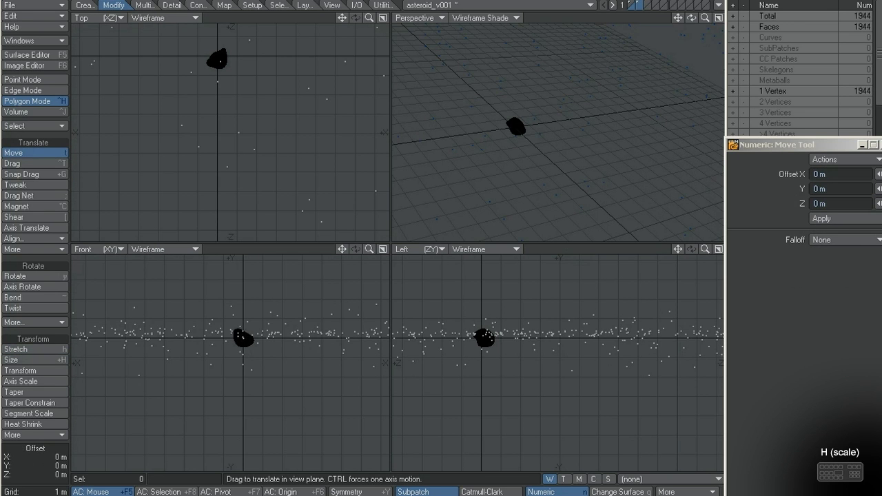
# Merge the cloud's points using a Fixed range with a Distance of 1 mm, keeping 1-point polygons
pyautogui.press('m')
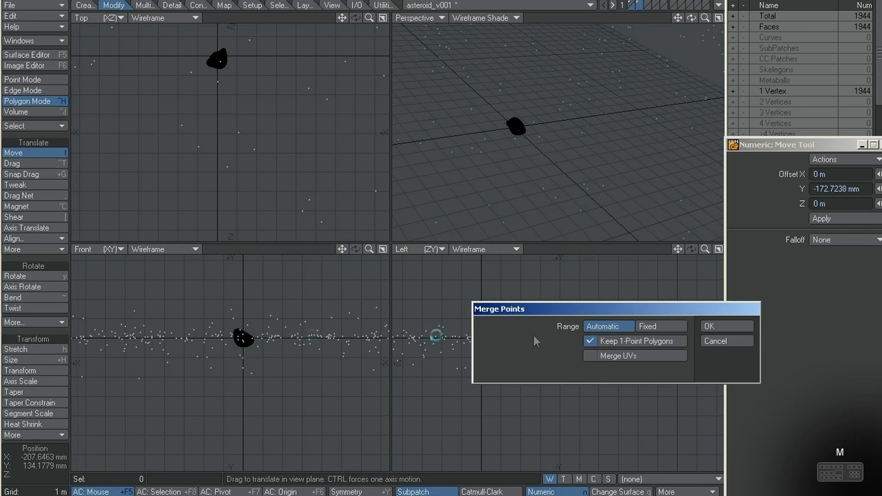
pyautogui.click(660, 324)
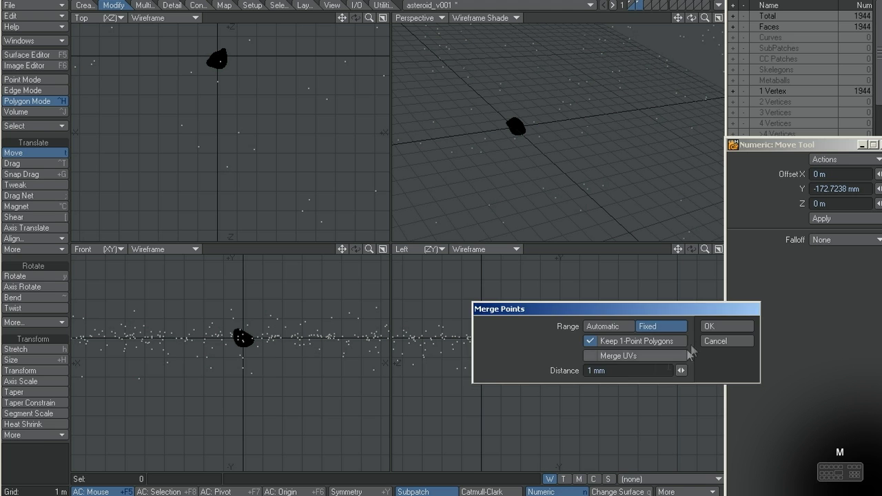
pyautogui.click(713, 325)
# Merge the points again using a Fixed range with a larger Distance
pyautogui.press('m')
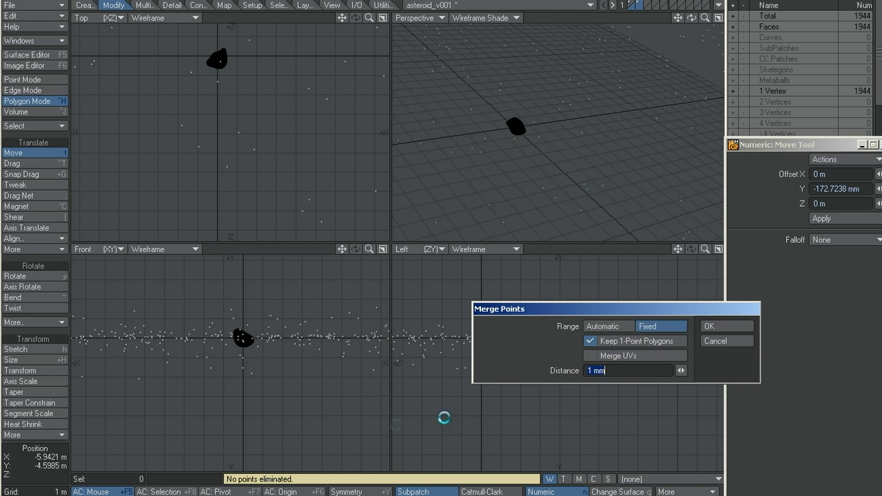
pyautogui.click(620, 370)
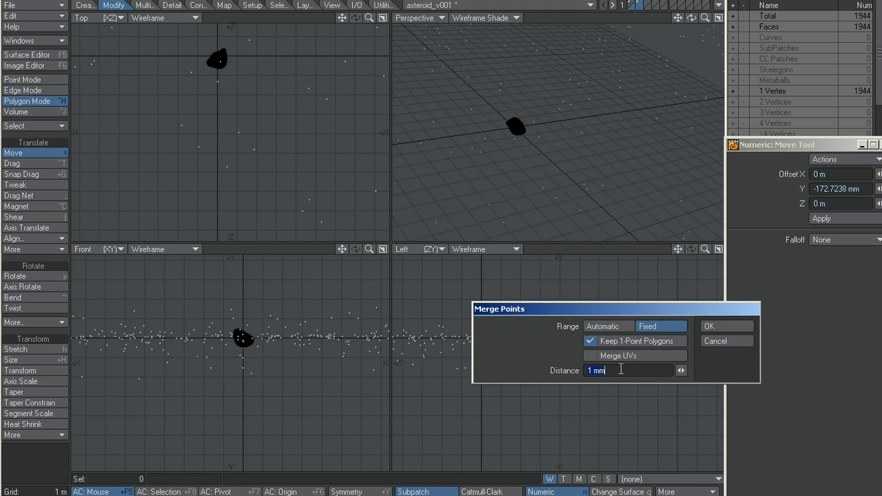
pyautogui.press('Return')
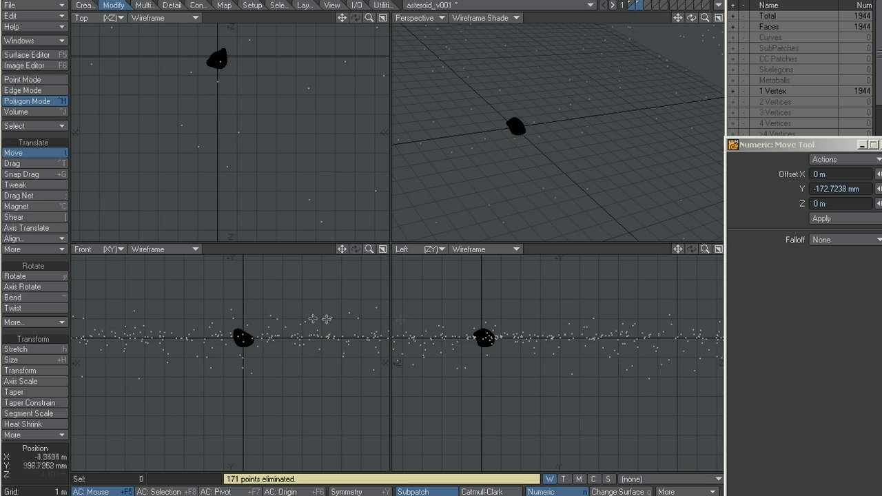
# Save the asteroid_v001 object and switch to LightWave Layout
pyautogui.moveTo(283, 104)
pyautogui.keyDown('ctrl'); pyautogui.keyDown('alt'); pyautogui.mouseDown()
pyautogui.moveTo(124, 135)
pyautogui.moveTo(228, 110)
pyautogui.mouseUp(); pyautogui.keyUp('alt'); pyautogui.keyUp('ctrl')
pyautogui.scroll(2, 294, 109)
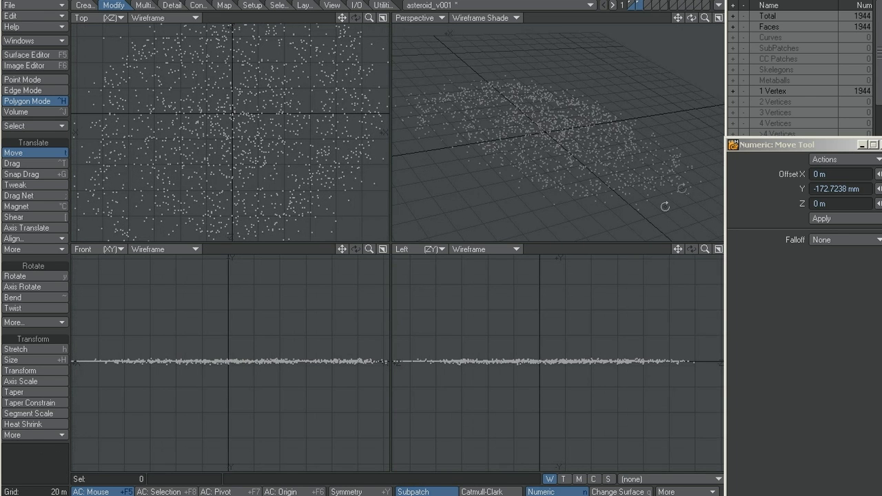
pyautogui.keyDown('alt'); pyautogui.moveTo(662, 161); pyautogui.dragTo(482, 103); pyautogui.keyUp('alt')
pyautogui.press('s')
pyautogui.hotkey('alt', 'Tab')
pyautogui.hotkey('alt', 'Tab')
pyautogui.hotkey('alt', 'Tab')
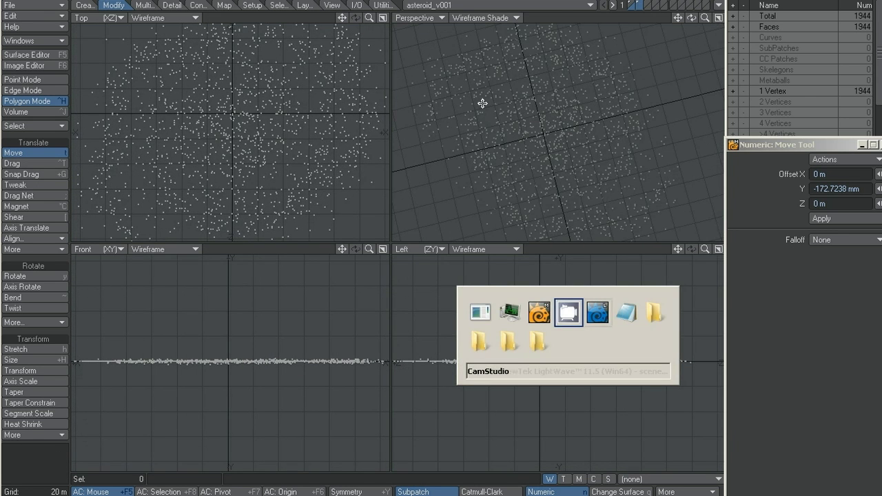
pyautogui.hotkey('alt', 'Tab')
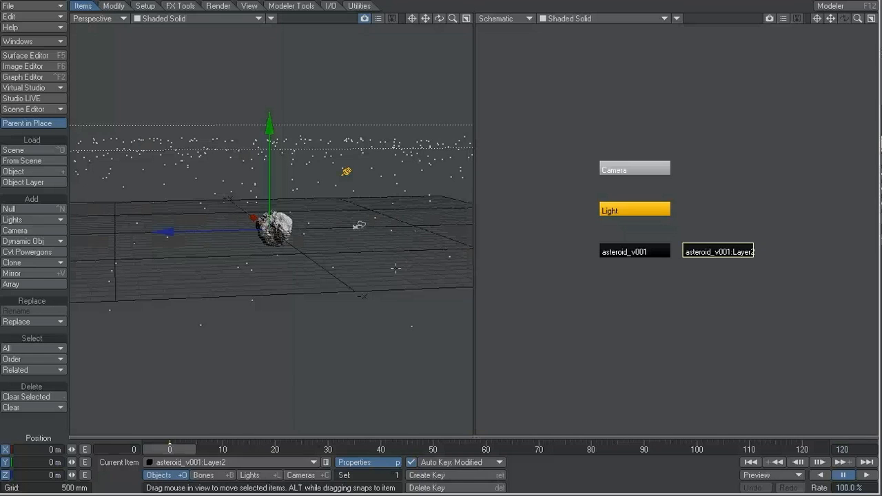
# Place the asteroid_v001:Layer2 node below asteroid_v001 in the schematic and set its color to Blue
pyautogui.keyDown('alt'); pyautogui.moveTo(392, 239); pyautogui.dragTo(385, 240); pyautogui.keyUp('alt')
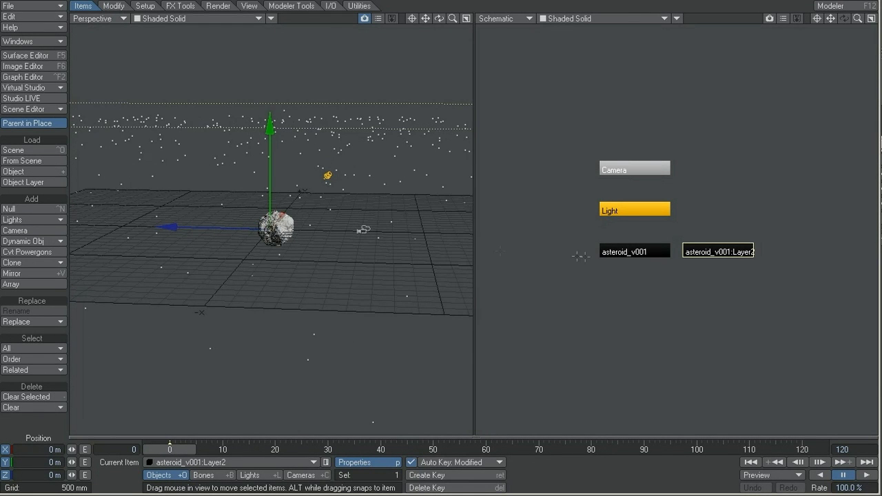
pyautogui.keyDown('ctrl'); pyautogui.keyDown('alt'); pyautogui.moveTo(595, 262); pyautogui.dragTo(587, 263); pyautogui.keyUp('alt'); pyautogui.keyUp('ctrl')
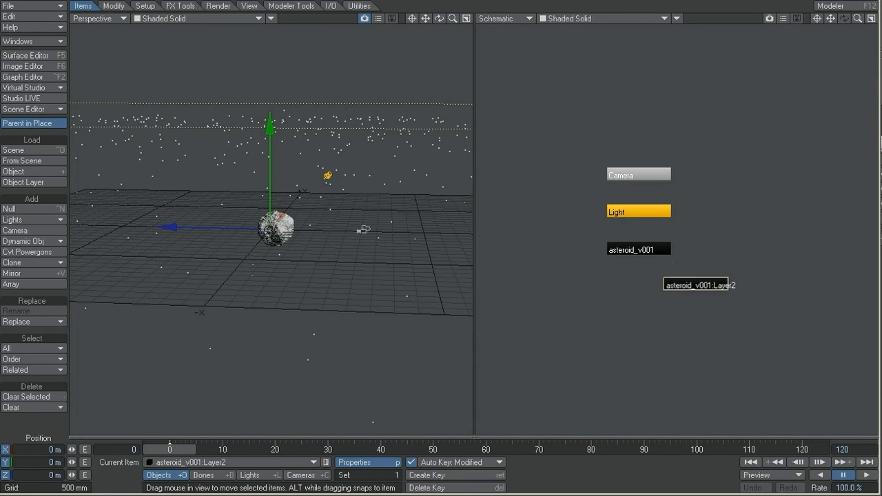
pyautogui.rightClick(662, 296)
pyautogui.moveTo(672, 295)
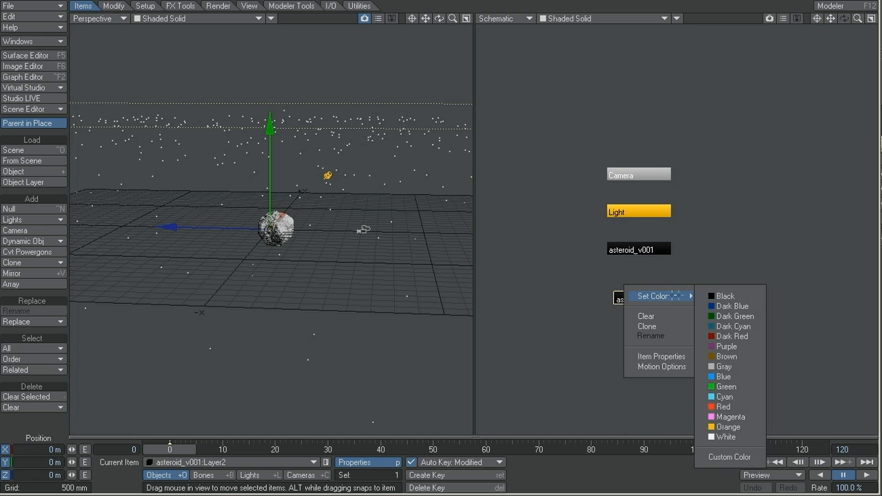
pyautogui.click(716, 367)
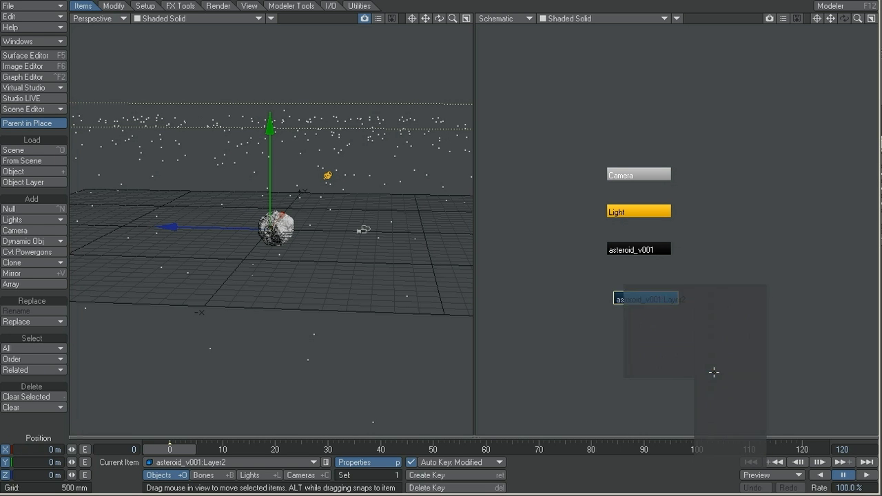
# Add an Instance Generator to asteroid_v001:Layer2 in its object properties and open the generator's settings
pyautogui.click(353, 464)
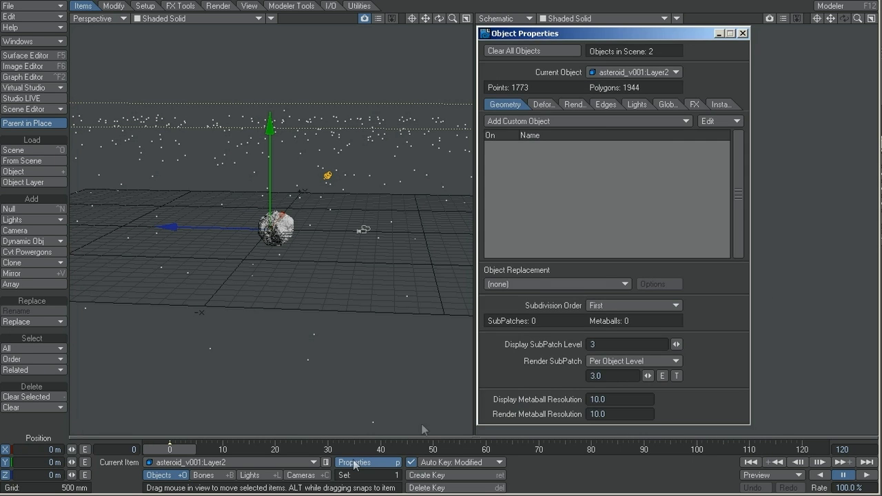
pyautogui.click(717, 106)
pyautogui.click(570, 121)
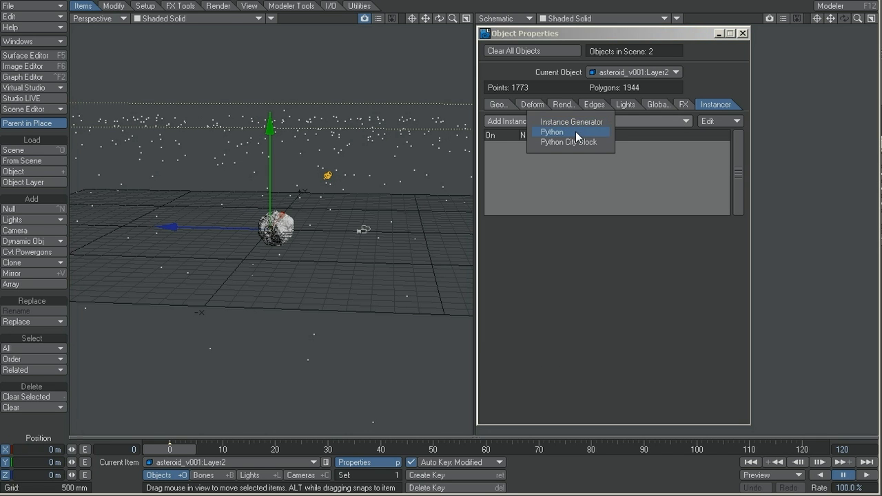
pyautogui.click(574, 122)
pyautogui.click(588, 146)
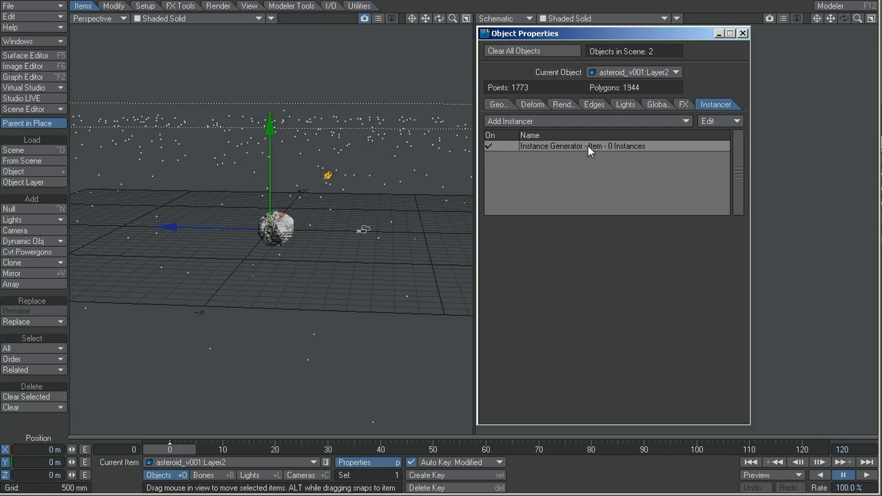
pyautogui.doubleClick(588, 147)
pyautogui.moveTo(372, 226); pyautogui.dragTo(779, 57)
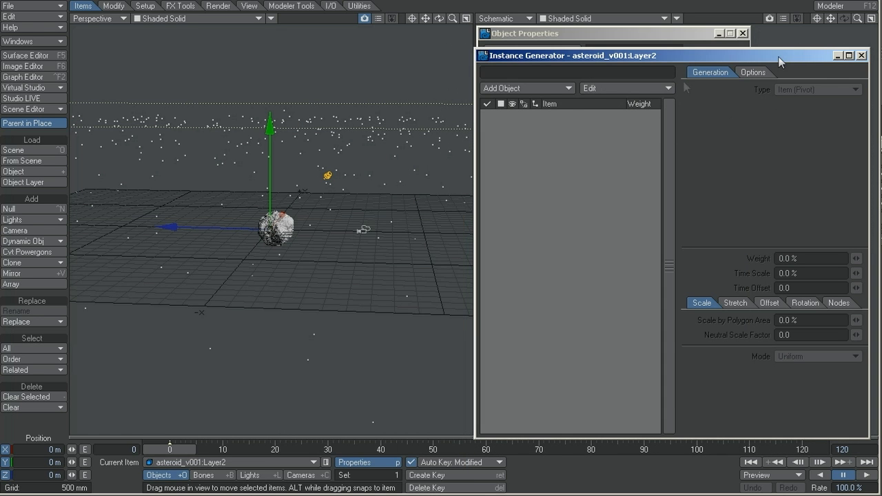
# Add asteroid_v001 as the instanced object, set its generation Type to Points and enable Max Points
pyautogui.click(556, 88)
pyautogui.click(541, 89)
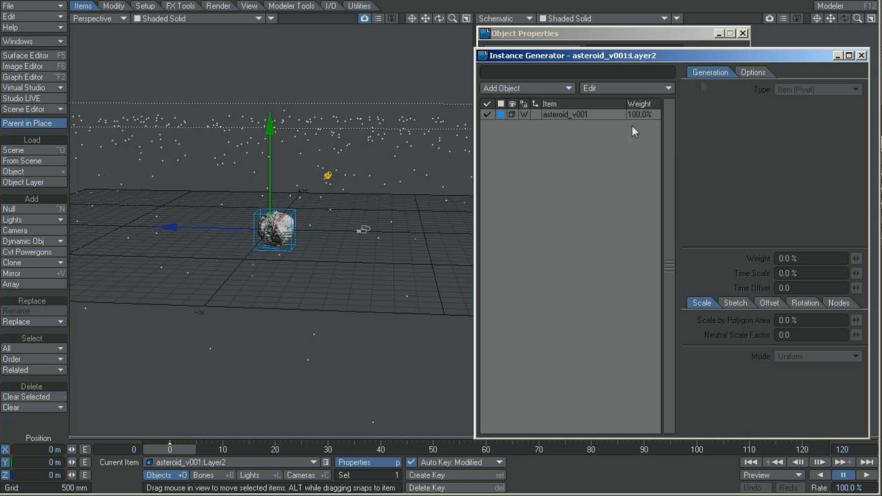
pyautogui.click(595, 116)
pyautogui.click(789, 93)
pyautogui.click(794, 104)
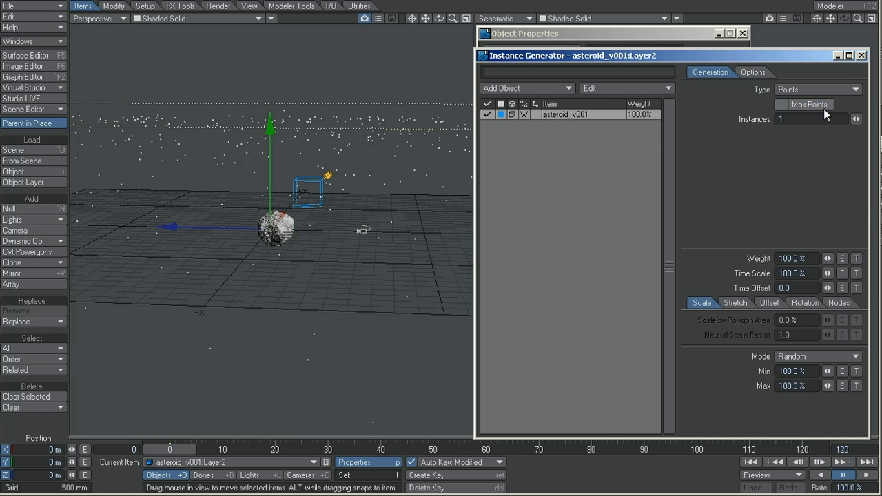
pyautogui.click(806, 105)
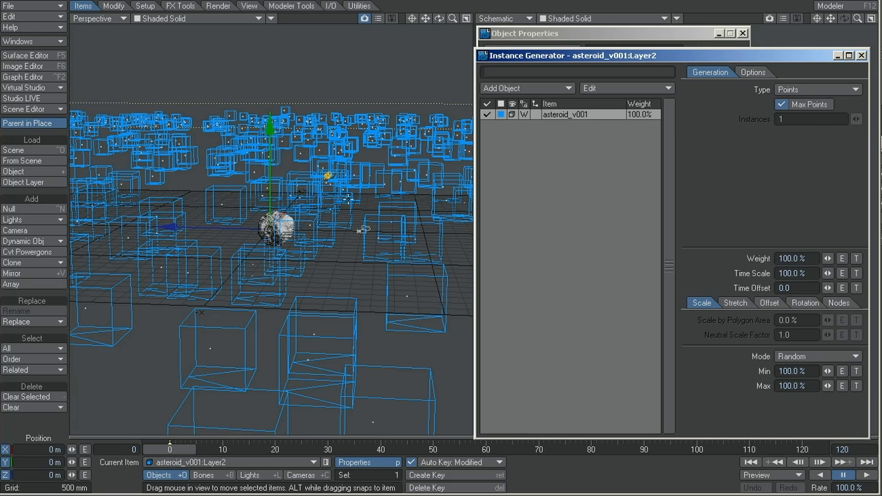
# Set the minimum random scale of the asteroid instances to 10 %
pyautogui.keyDown('alt'); pyautogui.moveTo(350, 200); pyautogui.dragTo(344, 258); pyautogui.keyUp('alt')
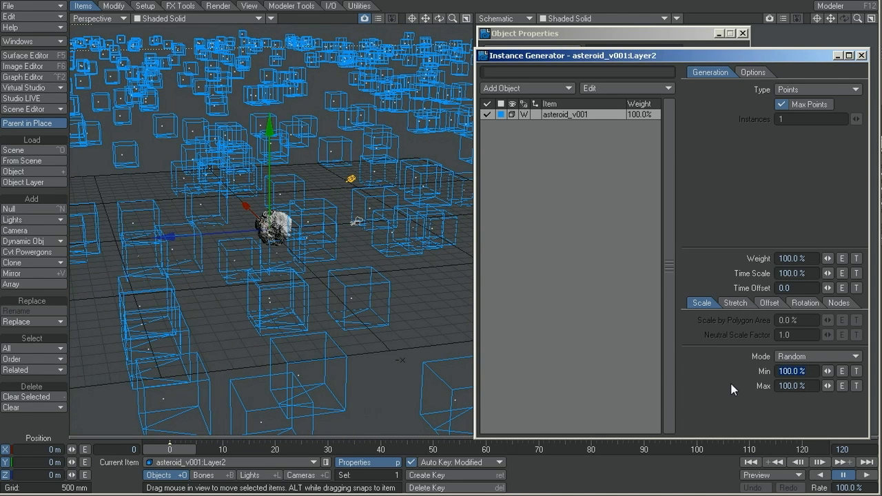
pyautogui.press('Tab')
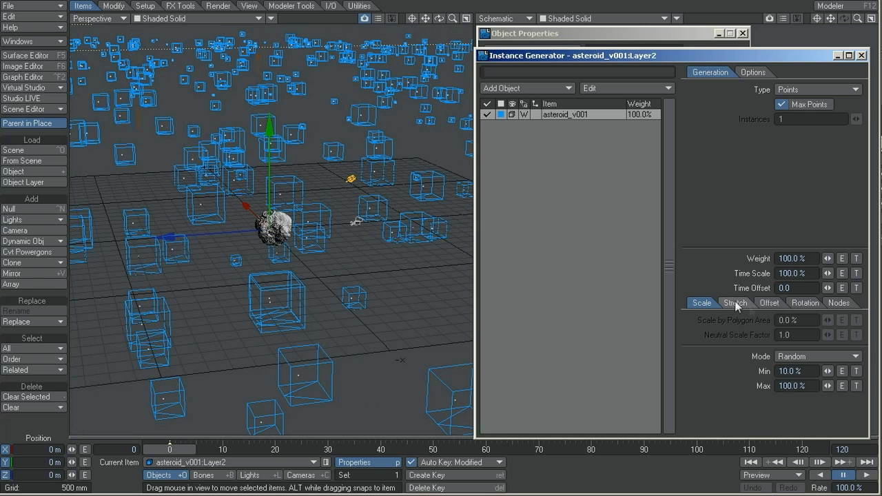
# Set the instances' random rotation to Min 360° and Max -360° for H, P and B
pyautogui.click(736, 306)
pyautogui.click(801, 305)
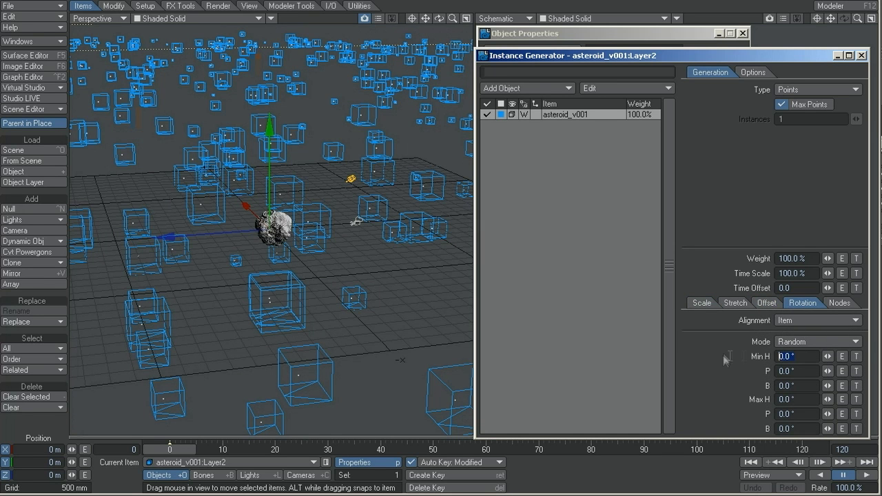
pyautogui.write('360')
pyautogui.press('Tab')
pyautogui.write('360')
pyautogui.press('Tab')
pyautogui.write('360')
pyautogui.press('Tab')
pyautogui.write('-360')
pyautogui.press('Tab')
pyautogui.write('-360')
pyautogui.press('Tab')
pyautogui.write('-360')
pyautogui.press('Tab')
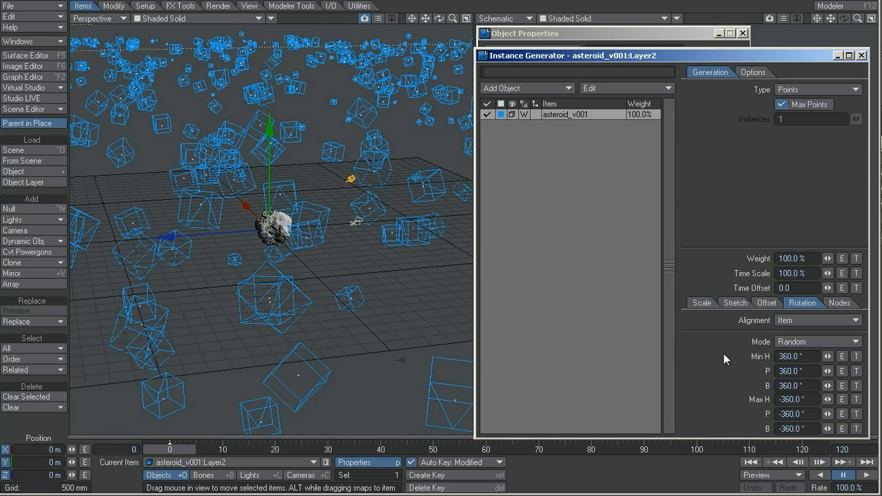
# Examine the rotated instances around the asteroid and show the generator's Scale settings
pyautogui.keyDown('alt'); pyautogui.moveTo(333, 218); pyautogui.dragTo(390, 242); pyautogui.keyUp('alt')
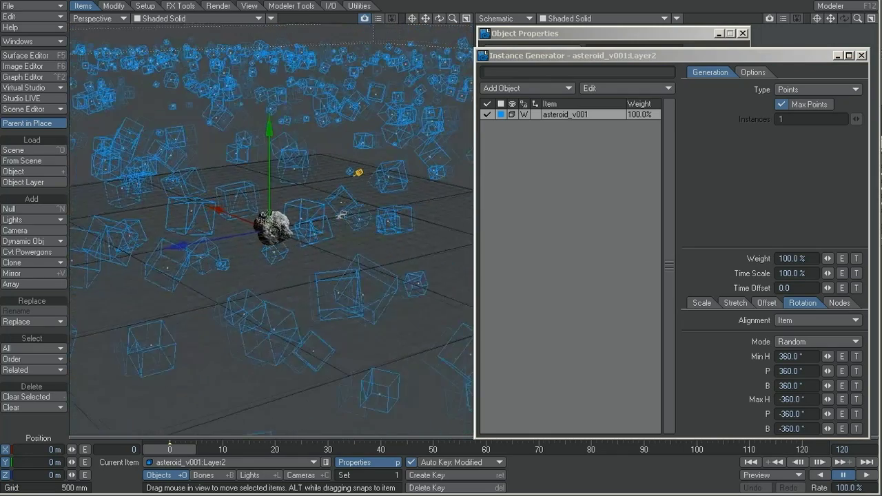
pyautogui.click(700, 303)
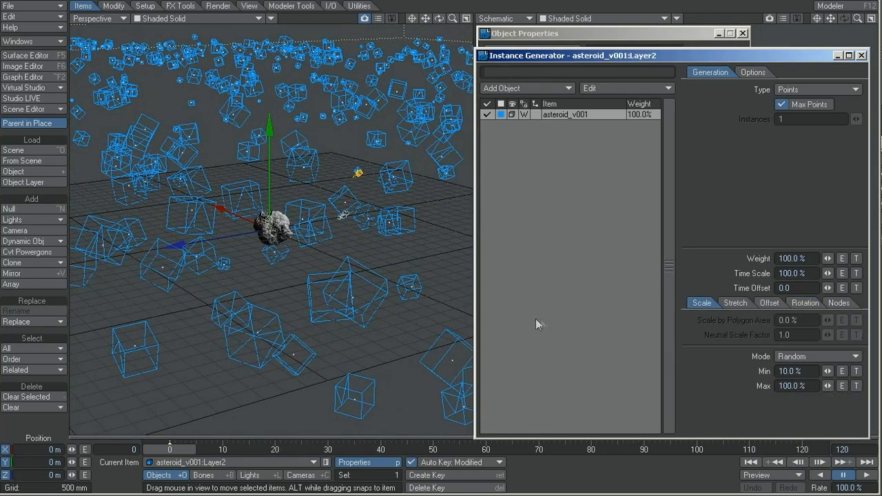
# Save the scene, overwriting the existing scene file
pyautogui.keyDown('alt'); pyautogui.moveTo(366, 248); pyautogui.dragTo(347, 233); pyautogui.keyUp('alt')
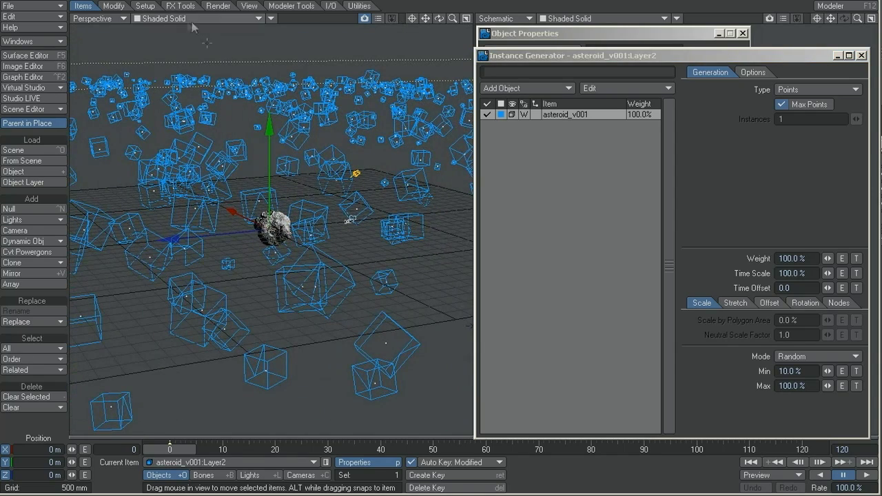
pyautogui.press('s')
pyautogui.click(871, 119)
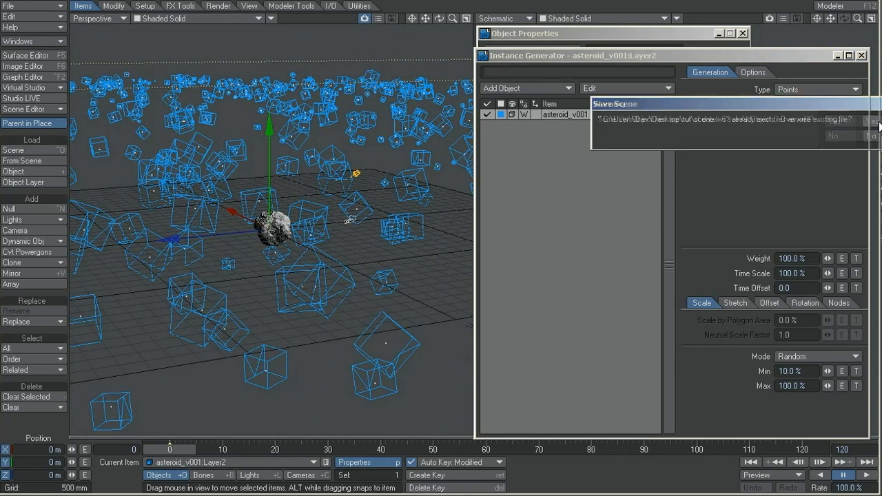
pyautogui.click(837, 122)
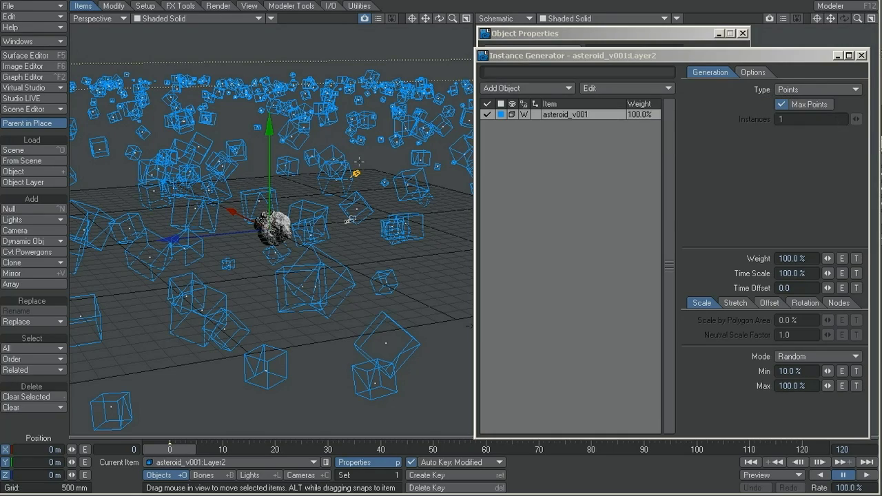
# Switch the perspective viewport to VPR rendering for a close view of the main asteroid
pyautogui.scroll(8, 289, 210)
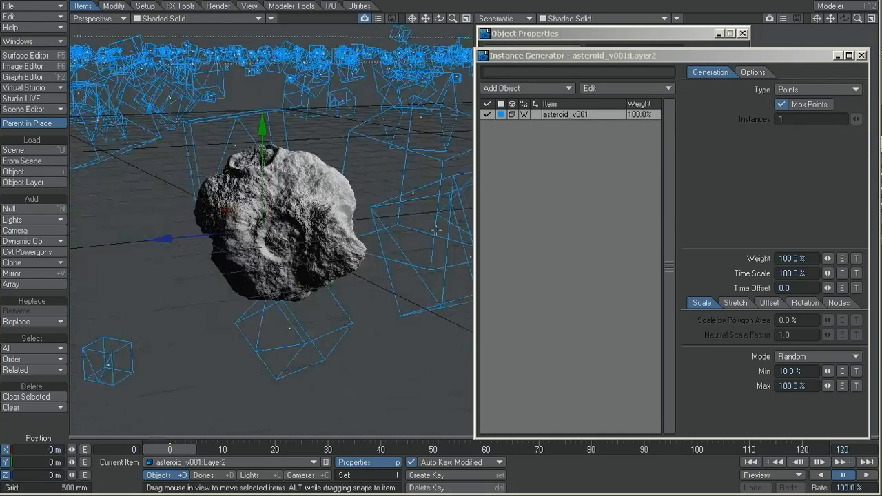
pyautogui.keyDown('alt'); pyautogui.moveTo(289, 210); pyautogui.dragTo(286, 186); pyautogui.keyUp('alt')
pyautogui.scroll(8, 271, 228)
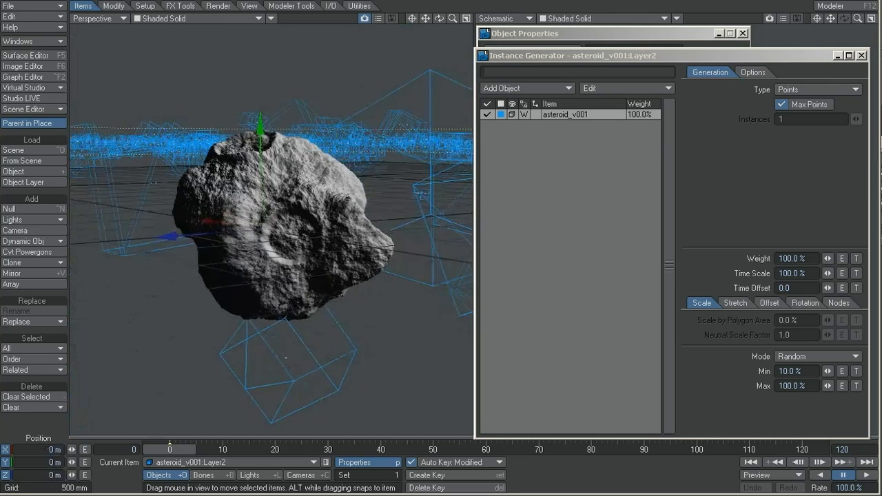
pyautogui.scroll(4, 271, 228)
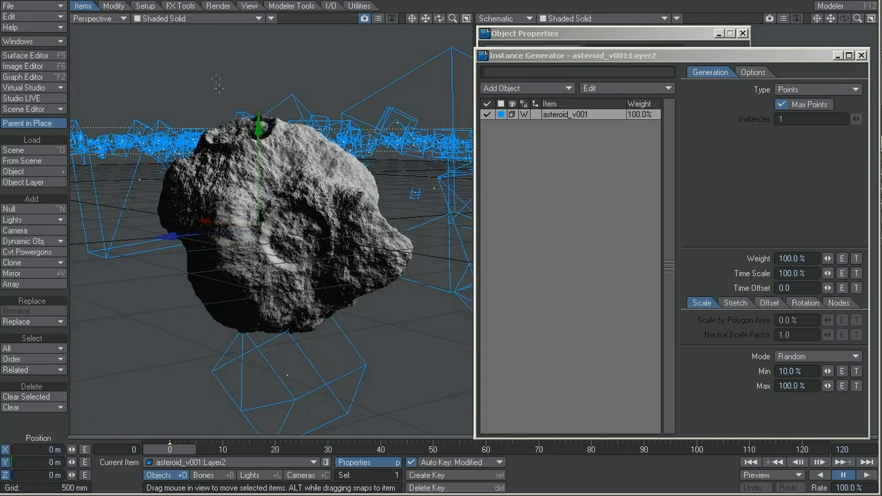
pyautogui.click(200, 18)
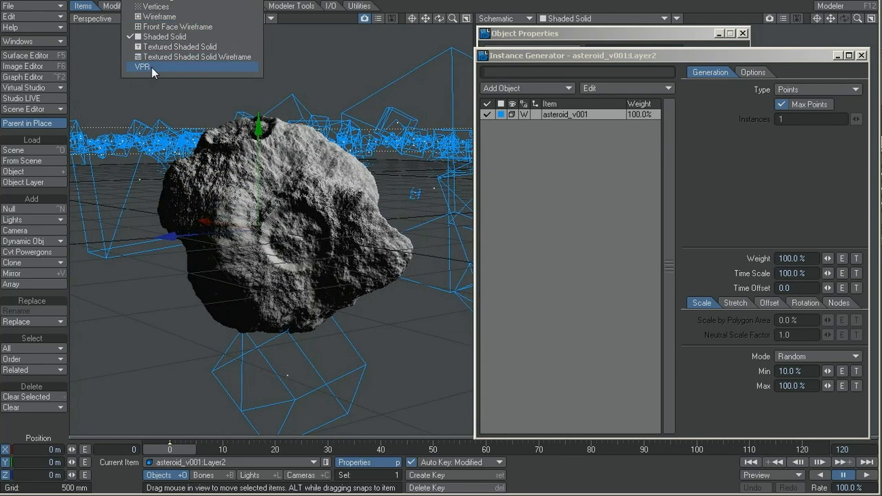
pyautogui.click(153, 68)
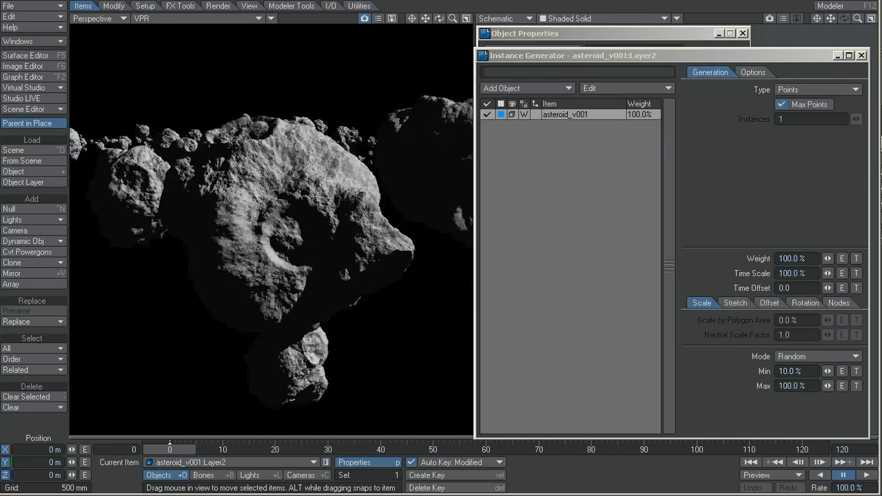
# Set the asteroid instances' random scale to Min 5 % and Max 80 %
pyautogui.keyDown('alt'); pyautogui.moveTo(280, 150); pyautogui.dragTo(328, 163); pyautogui.keyUp('alt')
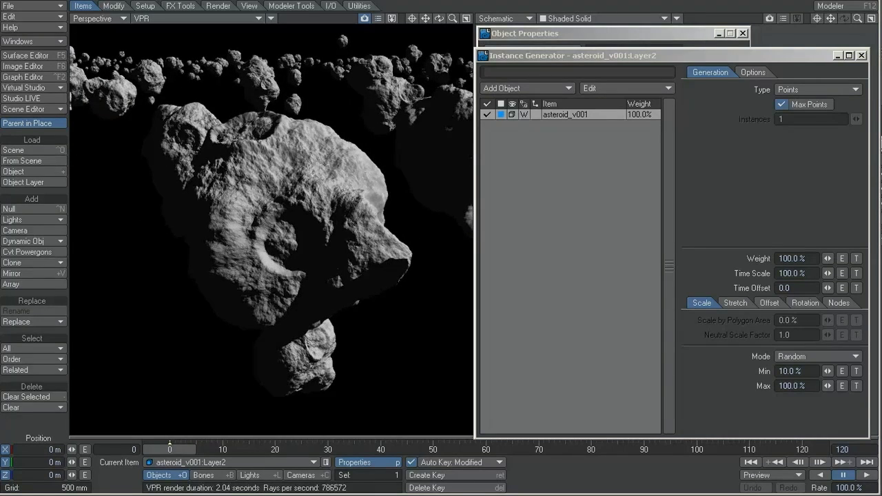
pyautogui.keyDown('alt'); pyautogui.moveTo(305, 179); pyautogui.dragTo(315, 211); pyautogui.keyUp('alt')
pyautogui.scroll(-5, 315, 211)
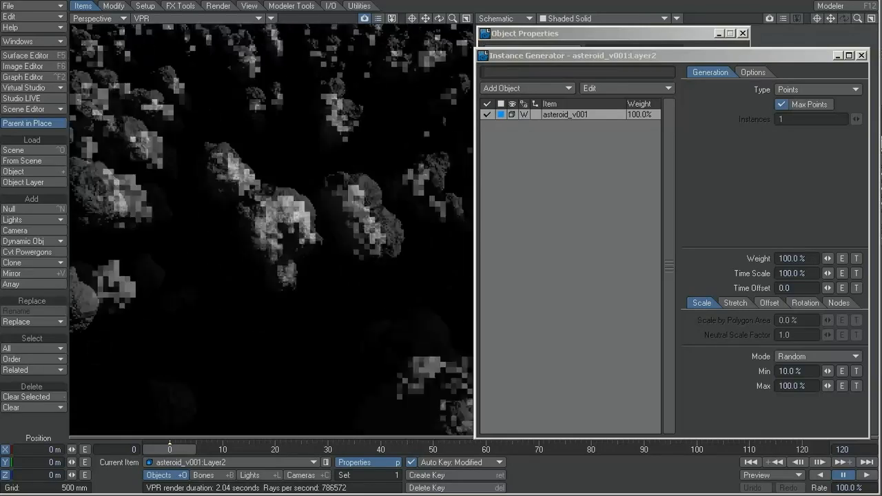
pyautogui.keyDown('alt'); pyautogui.moveTo(419, 232); pyautogui.dragTo(415, 200); pyautogui.keyUp('alt')
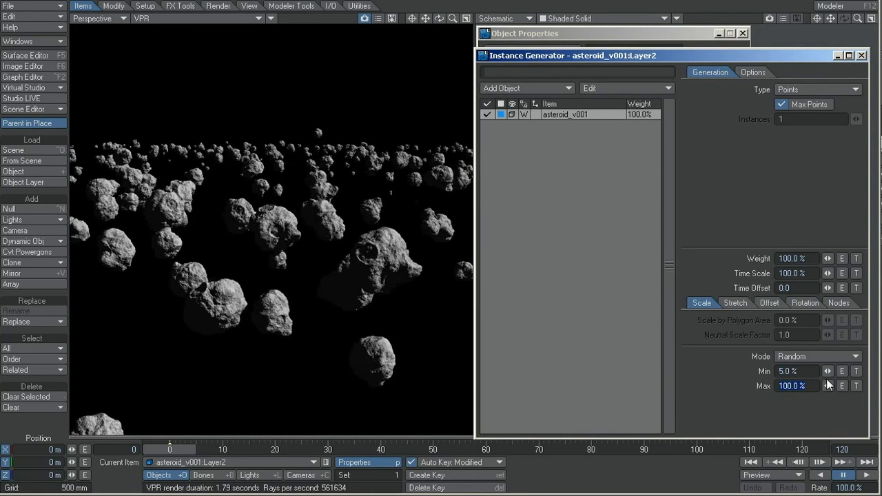
pyautogui.press('Return')
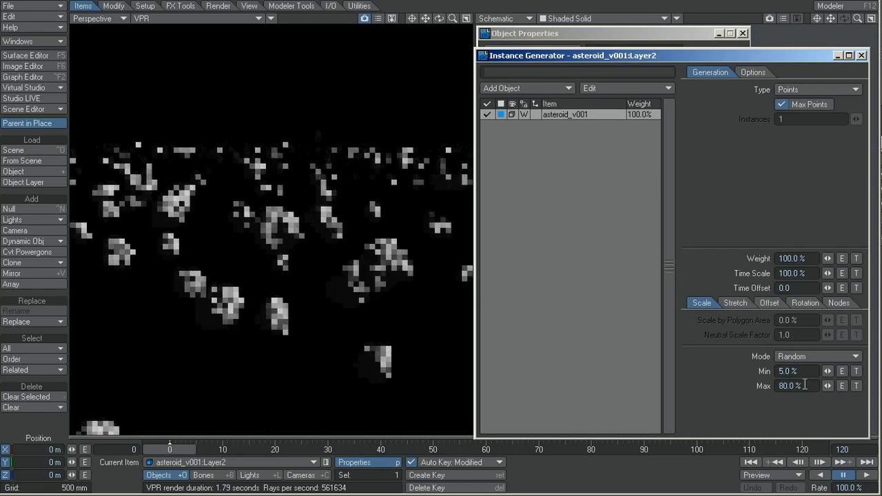
# Select the scene light and lower the Ambient Intensity to 0 % in its properties
pyautogui.keyDown('ctrl'); pyautogui.keyDown('alt'); pyautogui.moveTo(261, 202); pyautogui.dragTo(376, 215); pyautogui.keyUp('alt'); pyautogui.keyUp('ctrl')
pyautogui.click(260, 475)
pyautogui.click(354, 463)
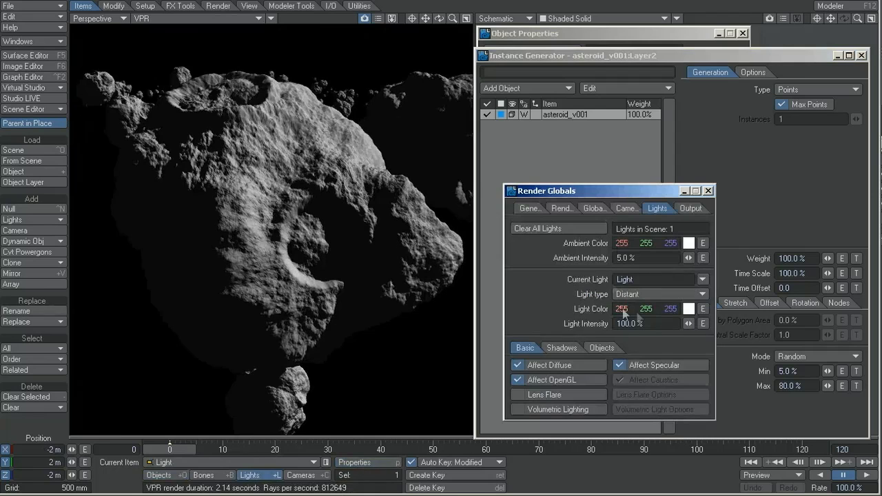
pyautogui.moveTo(688, 258); pyautogui.dragTo(684, 261)
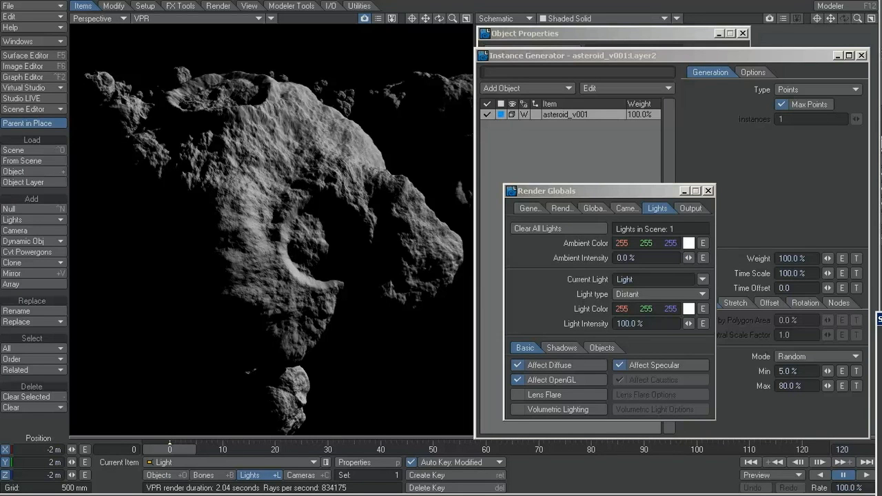
# Give the distant light a warm color of 255, 233, 217 and an intensity of 150 %
pyautogui.press('Return')
pyautogui.click(659, 323)
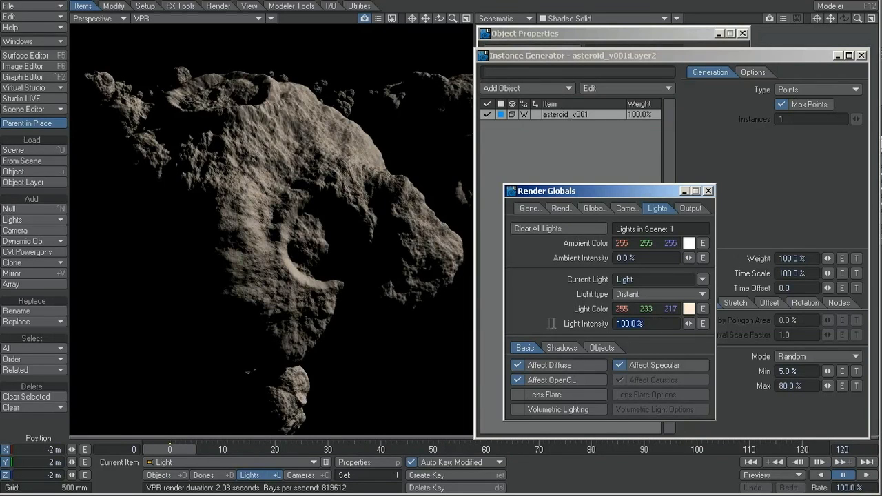
pyautogui.write('150')
pyautogui.press('Return')
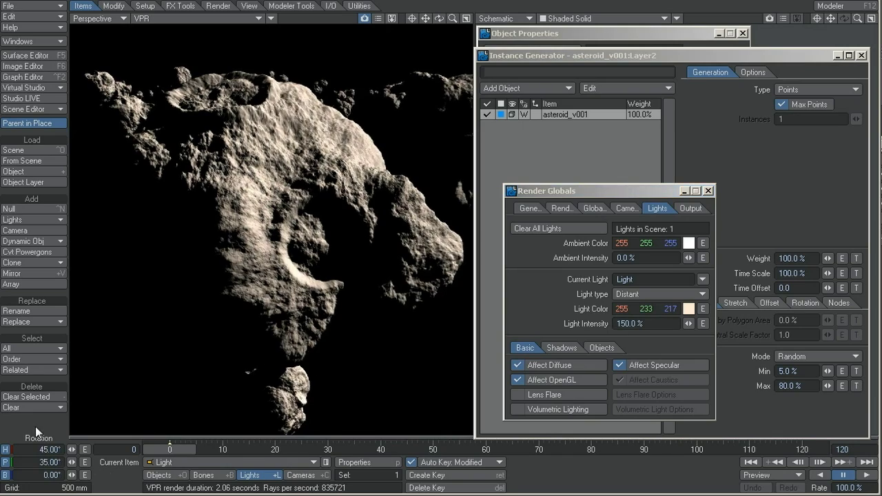
# Rotate the light to heading 36.30° and pitch 47.60° so it rakes across the asteroid
pyautogui.press('y')
pyautogui.moveTo(186, 336); pyautogui.dragTo(151, 335)
pyautogui.moveTo(62, 449)
pyautogui.mouseDown()
pyautogui.moveTo(48, 449)
pyautogui.moveTo(56, 449)
pyautogui.mouseUp()
pyautogui.moveTo(145, 335); pyautogui.dragTo(182, 336)
pyautogui.scroll(-2, 337, 248)
pyautogui.keyDown('alt'); pyautogui.moveTo(337, 248); pyautogui.dragTo(365, 230); pyautogui.keyUp('alt')
pyautogui.moveTo(8, 465); pyautogui.dragTo(58, 465)
pyautogui.moveTo(124, 462); pyautogui.dragTo(80, 462)
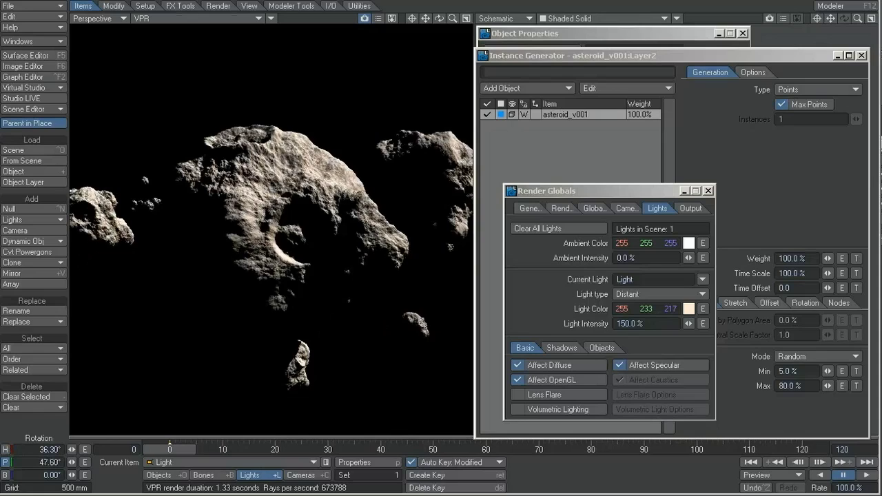
# Change the light type to Dome and set its angle to 5°
pyautogui.click(643, 295)
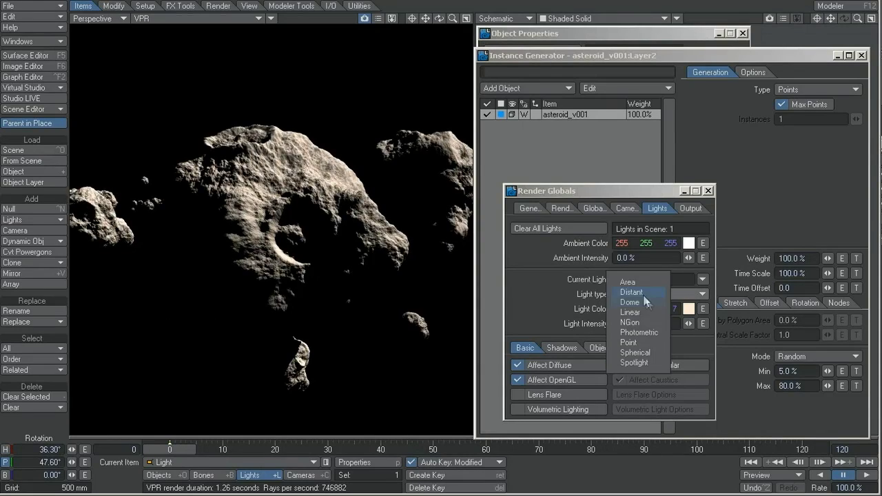
pyautogui.click(648, 306)
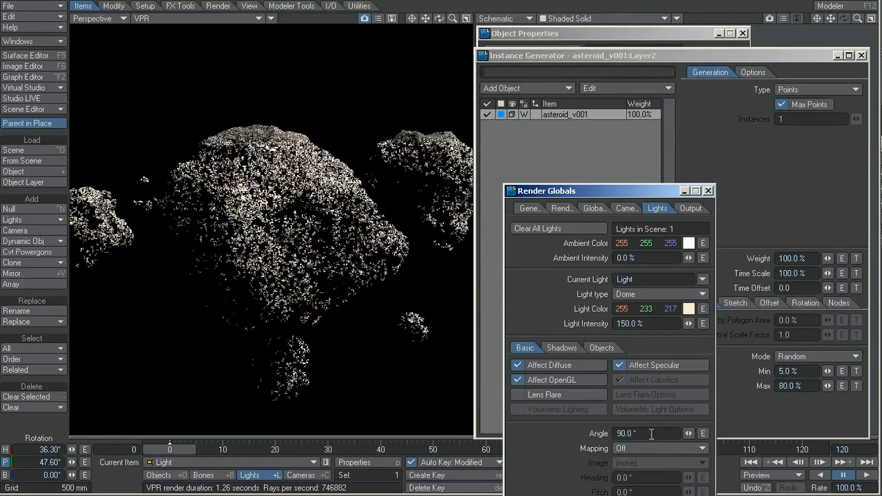
pyautogui.write('5')
pyautogui.press('Return')
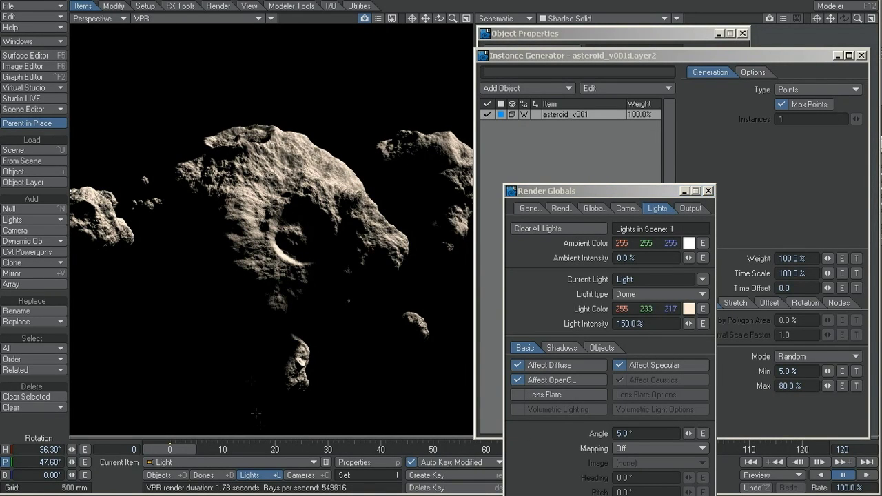
# Clone the dome light once and rotate the copy to heading 261.90° and pitch -27.30°
pyautogui.hotkey('ctrl', 'c')
pyautogui.press('Return')
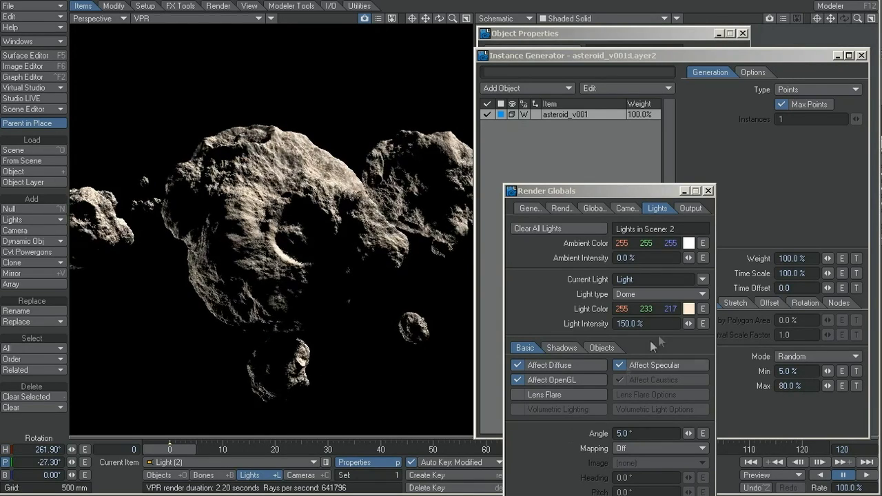
# Set the cloned light's color to pale blue 182, 206, 255 and its intensity to 85 %
pyautogui.click(687, 309)
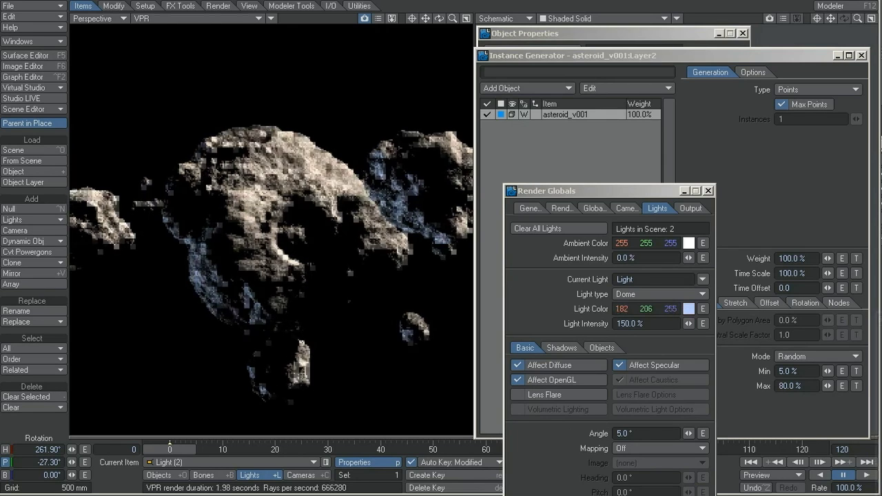
pyautogui.moveTo(688, 323); pyautogui.dragTo(689, 323)
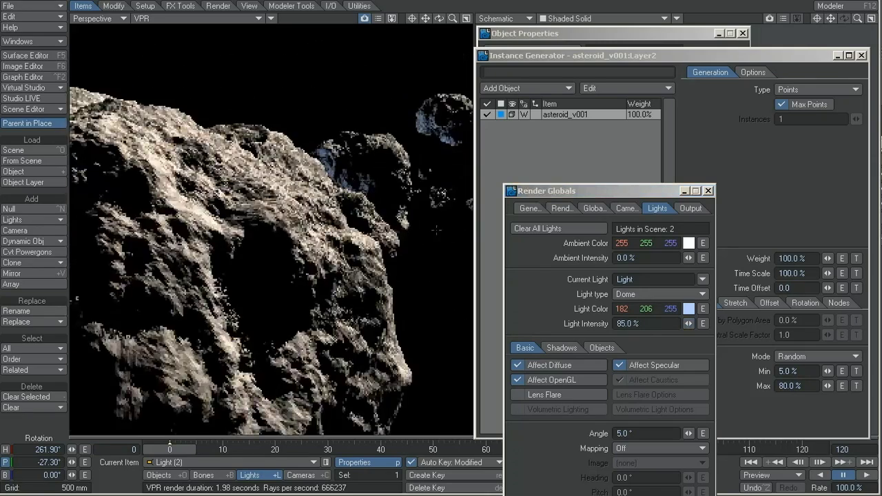
# Look through the camera, then move and rotate it among the asteroids to about X 2.86 m, Y 534 mm, Z 517 mm
pyautogui.press('6')
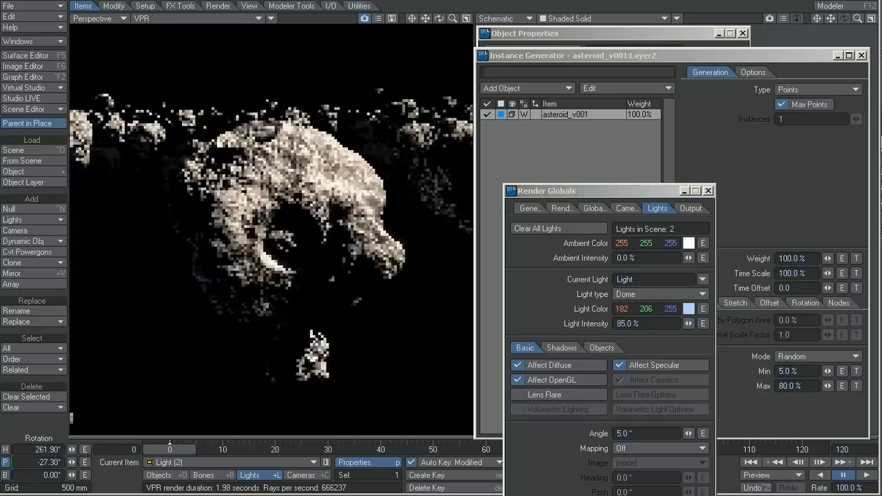
pyautogui.click(291, 474)
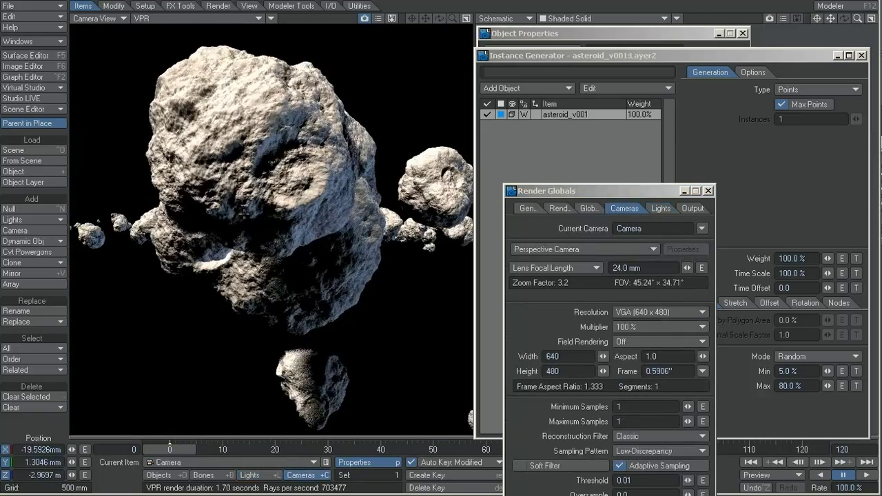
pyautogui.moveTo(275, 275); pyautogui.dragTo(275, 207, button='right')
pyautogui.press('y')
pyautogui.moveTo(276, 207); pyautogui.dragTo(207, 207)
pyautogui.moveTo(406, 291); pyautogui.dragTo(272, 190)
pyautogui.press('t')
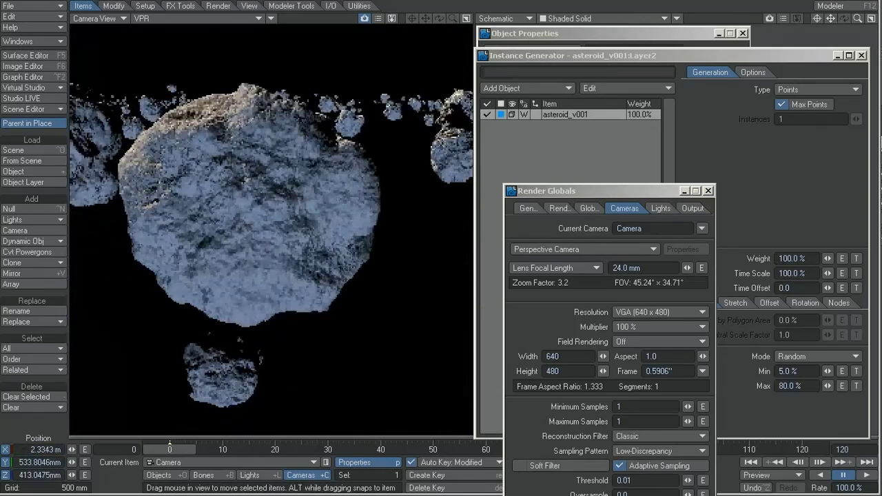
pyautogui.press('y')
pyautogui.moveTo(326, 238); pyautogui.dragTo(313, 248)
pyautogui.press('t')
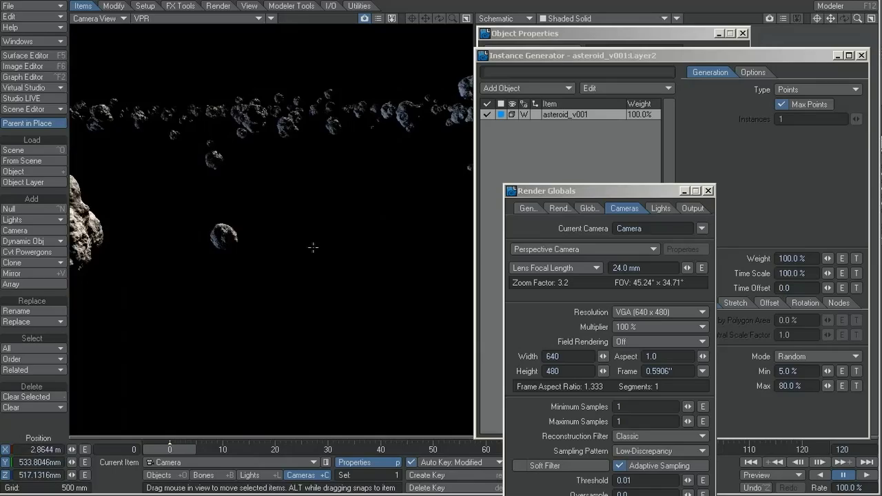
# Frame the large cratered asteroid before the belt with the camera at about X -1.92 m, Y 1.19 m, Z 1.72 m
pyautogui.moveTo(415, 274); pyautogui.dragTo(275, 234)
pyautogui.press('y')
pyautogui.press('t')
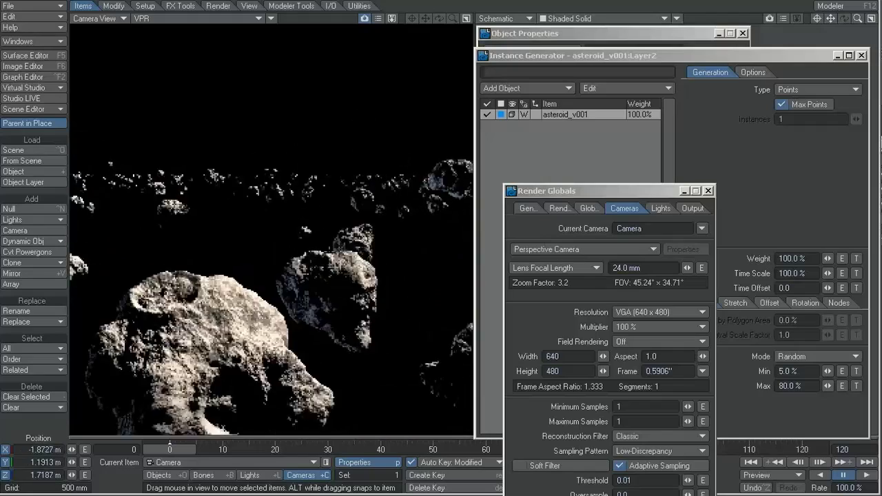
pyautogui.press('y')
pyautogui.press('t')
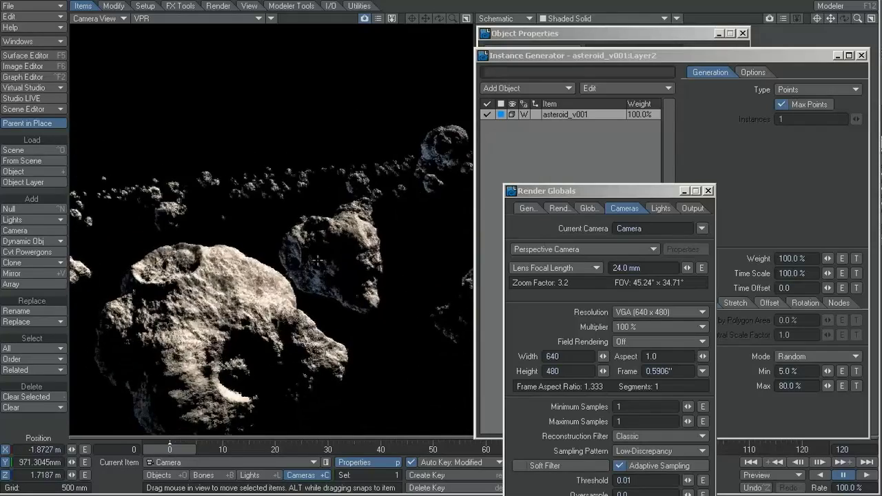
pyautogui.moveTo(268, 266); pyautogui.dragTo(267, 290, button='right')
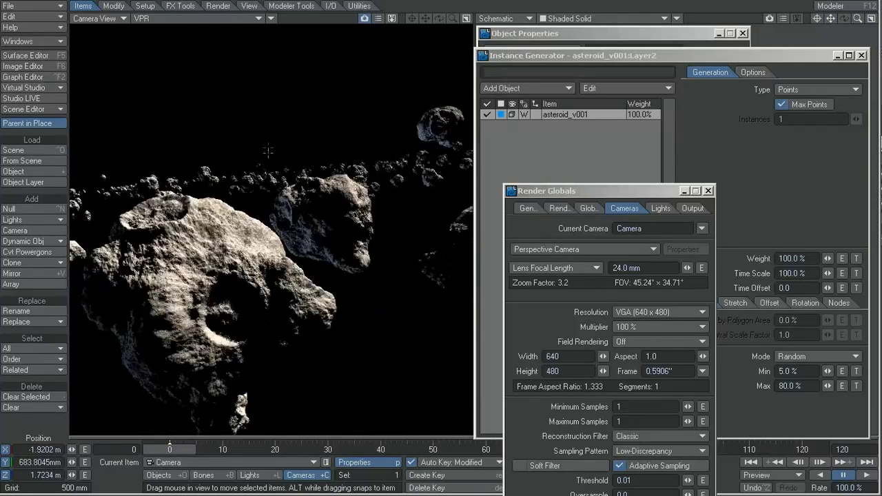
pyautogui.press('y')
pyautogui.moveTo(267, 151); pyautogui.dragTo(268, 172)
pyautogui.press('t')
pyautogui.moveTo(268, 173); pyautogui.dragTo(268, 135, button='right')
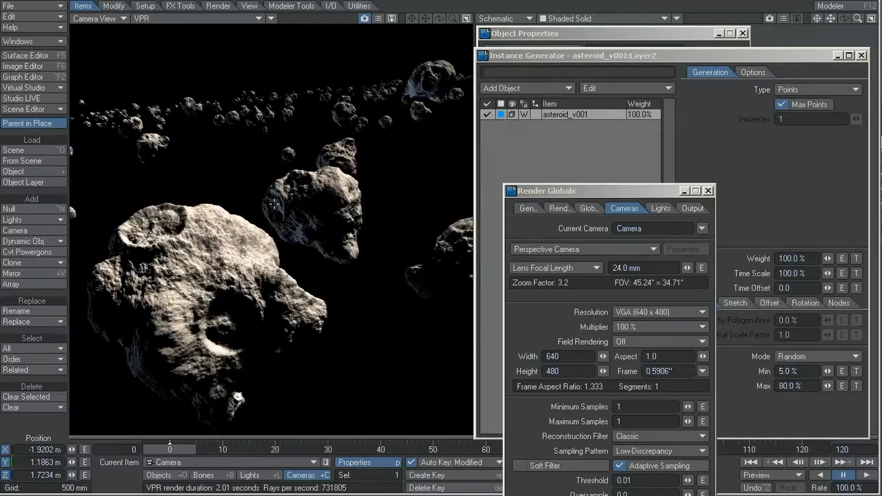
# Rotate the warm dome light, Light (1), to a heading of -3.00°
pyautogui.hotkey('shift', 'l')
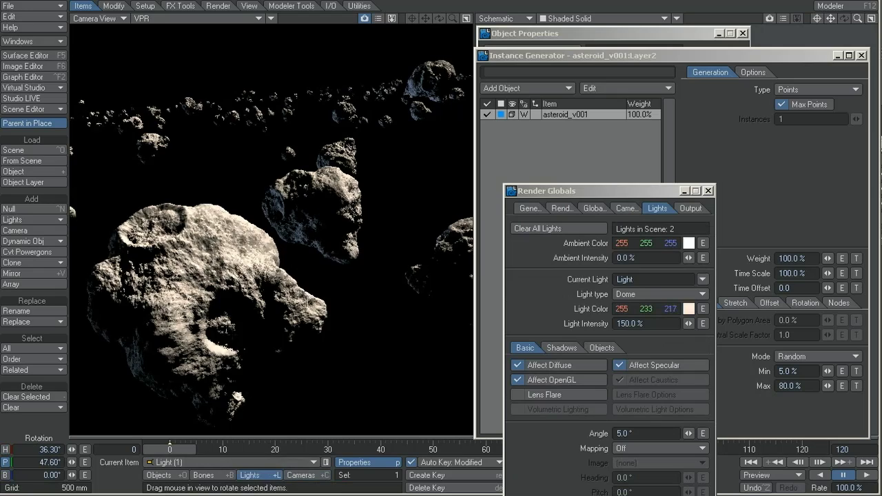
pyautogui.click(6, 462)
pyautogui.click(5, 450)
pyautogui.moveTo(269, 207); pyautogui.dragTo(192, 206)
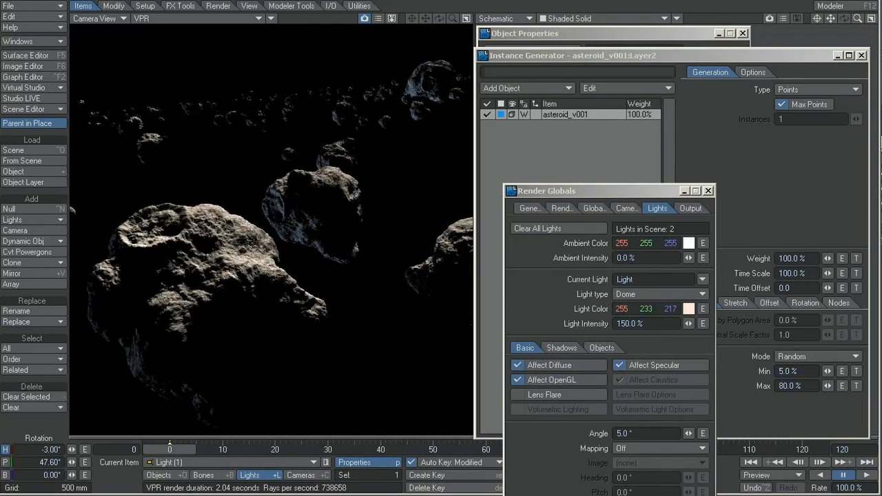
# Reduce the blue Light (2) to 51.5 % intensity and set its pitch to -41.40°
pyautogui.click(219, 463)
pyautogui.click(227, 473)
pyautogui.moveTo(688, 323); pyautogui.dragTo(683, 323)
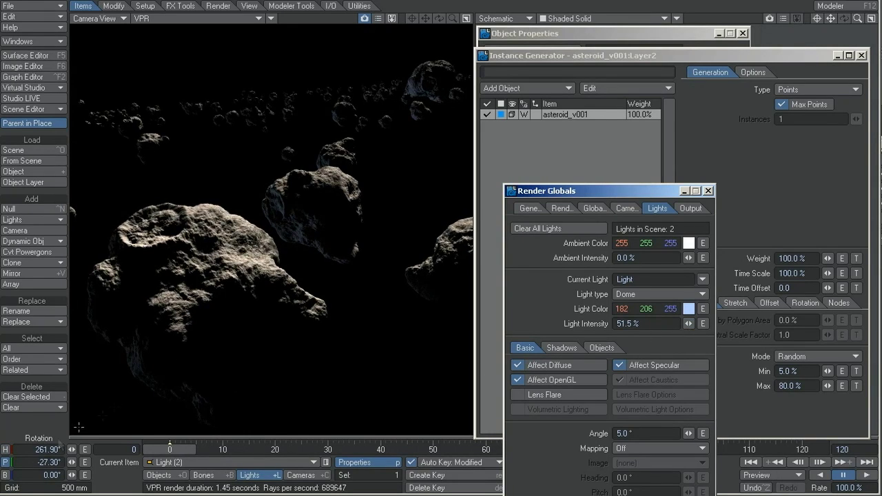
pyautogui.moveTo(71, 463); pyautogui.dragTo(67, 462)
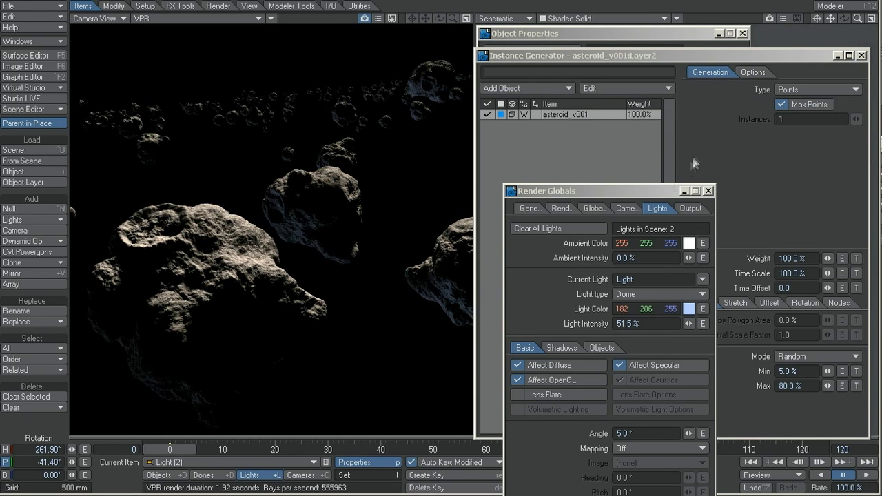
# Close the Instance Generator, then enable radiosity for the scene and set its intensity to 200 %
pyautogui.click(861, 55)
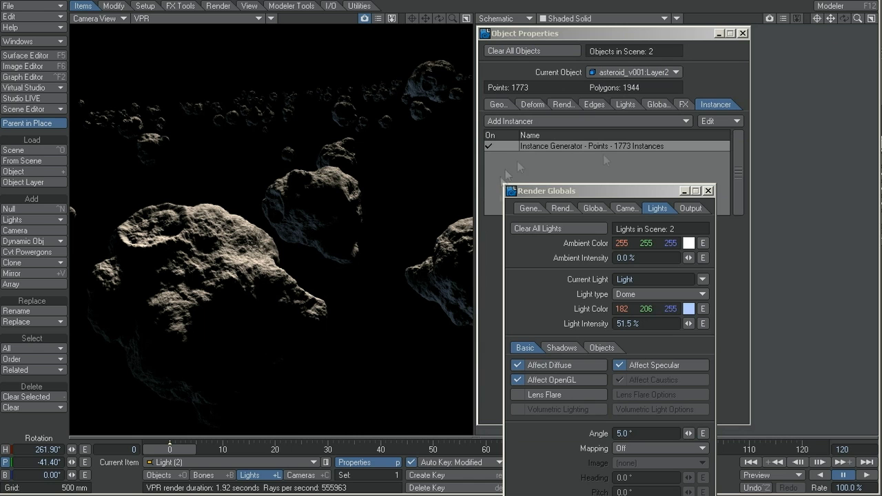
pyautogui.click(594, 208)
pyautogui.click(576, 228)
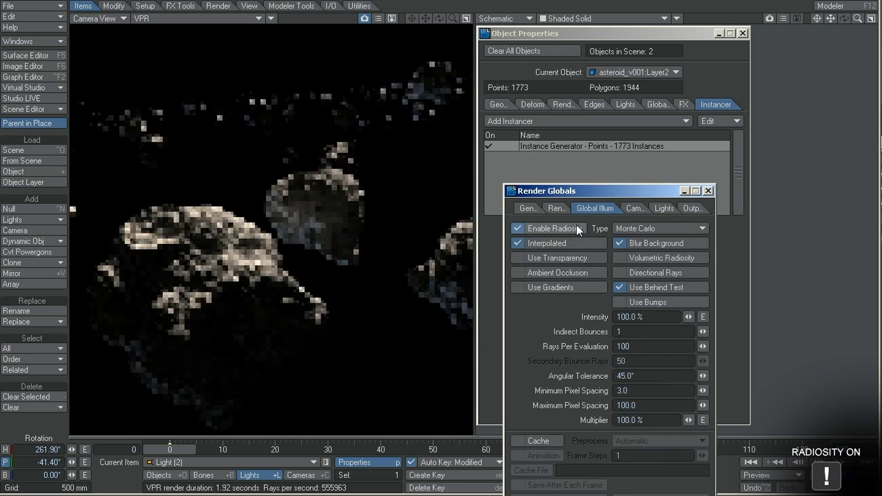
pyautogui.moveTo(648, 317); pyautogui.dragTo(571, 317)
pyautogui.write('200')
pyautogui.press('Tab')
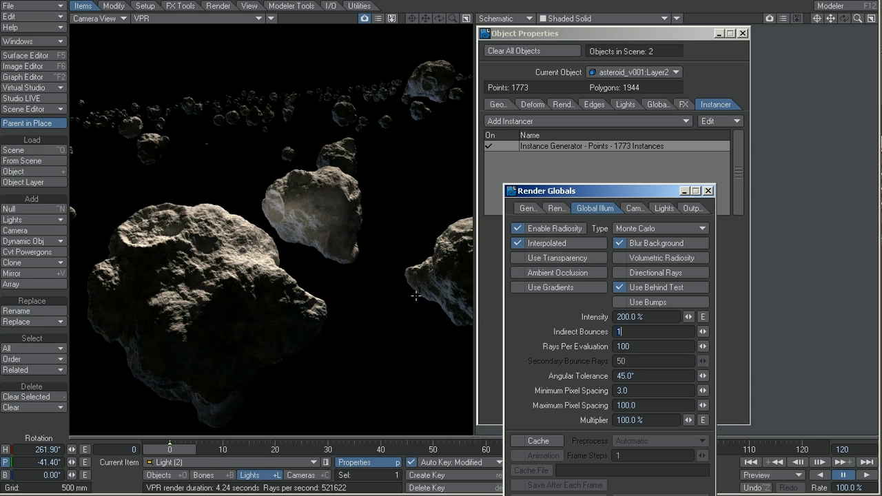
# Open the Surface Editor on the asteroid's Default surface and turn radiosity off in Render Globals
pyautogui.press('F5')
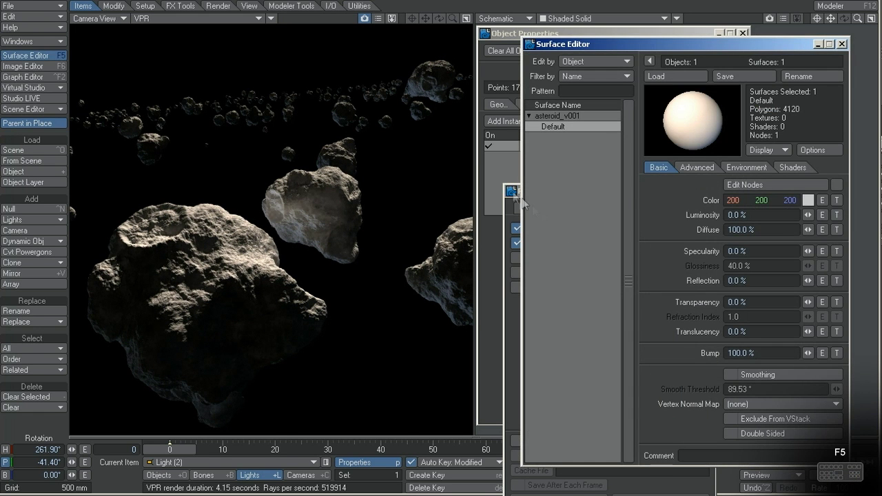
pyautogui.click(513, 193)
pyautogui.click(555, 228)
pyautogui.click(764, 205)
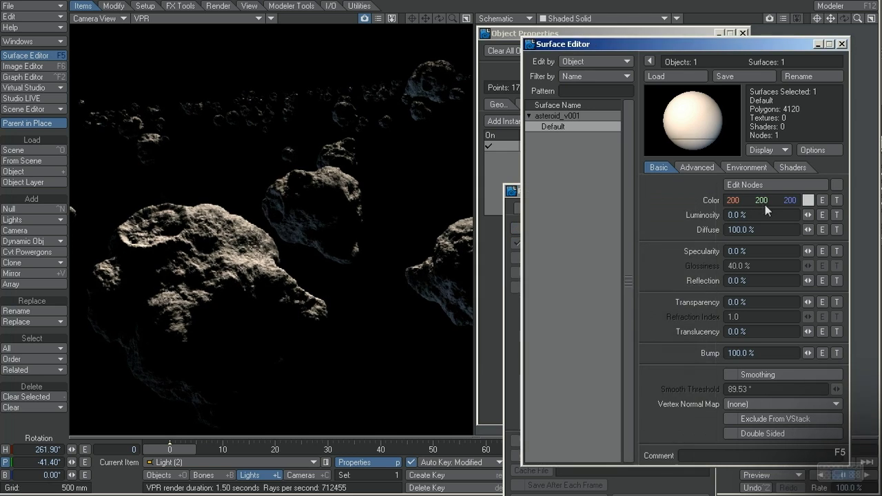
# Add a procedural Turbulence texture to the surface color with value 255 white, 9 frequencies and 84.5 % contrast
pyautogui.click(836, 199)
pyautogui.click(792, 106)
pyautogui.click(778, 120)
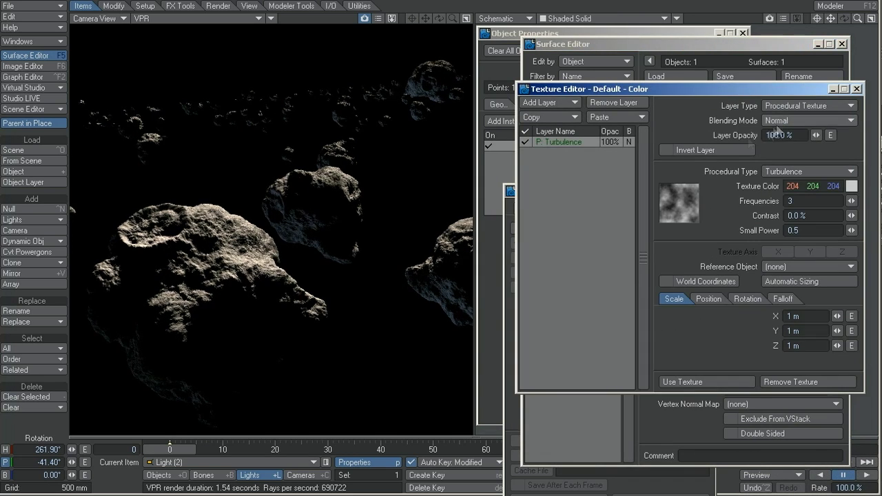
pyautogui.moveTo(831, 187); pyautogui.dragTo(869, 215)
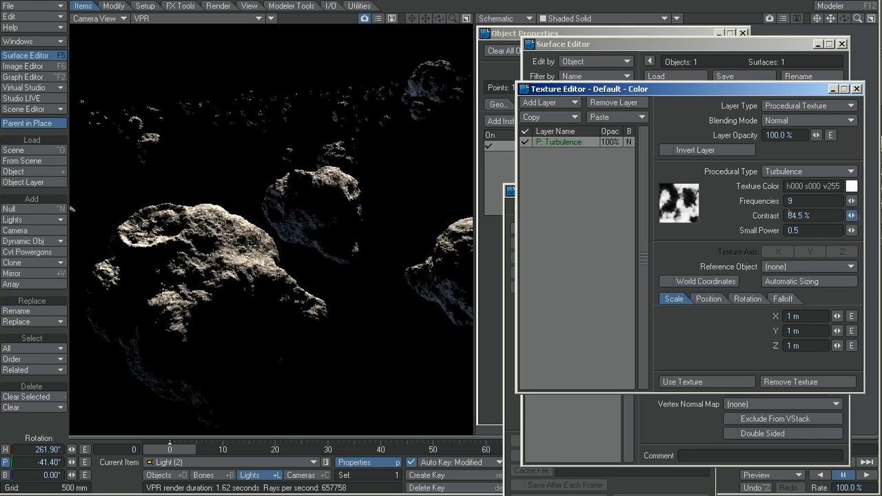
# Set the Default surface to 100 % luminosity and 0 % diffuse to preview the color texture without shading
pyautogui.click(575, 422)
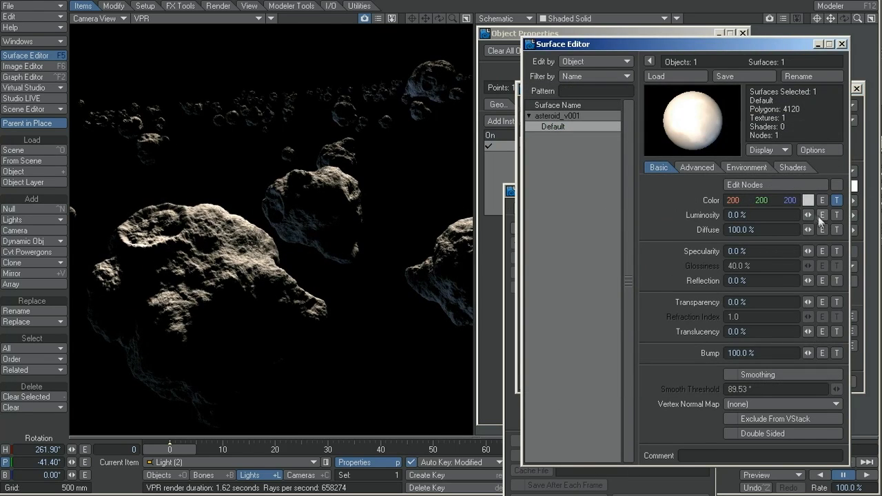
pyautogui.moveTo(808, 215); pyautogui.dragTo(871, 215)
pyautogui.moveTo(808, 231); pyautogui.dragTo(740, 230)
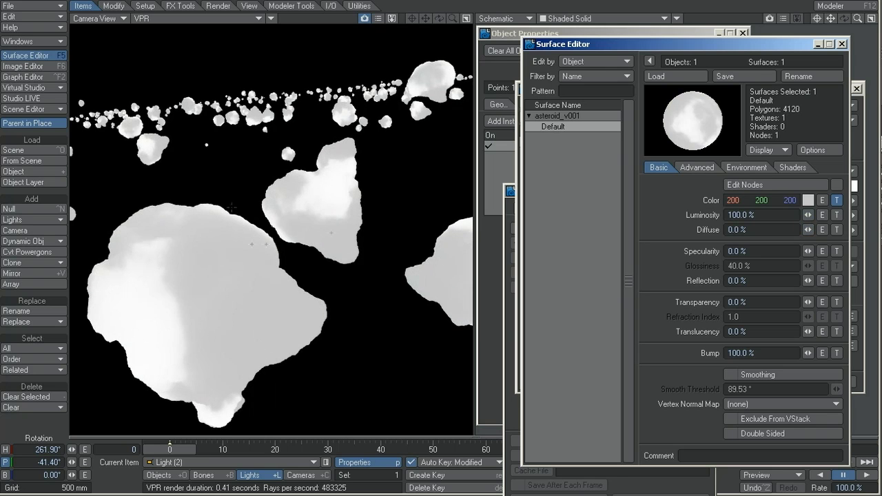
# Color the Turbulence layer brown (h018 s142 v111), scale it to 200 mm on all axes, and set 13 frequencies and 0.625 small power
pyautogui.click(836, 200)
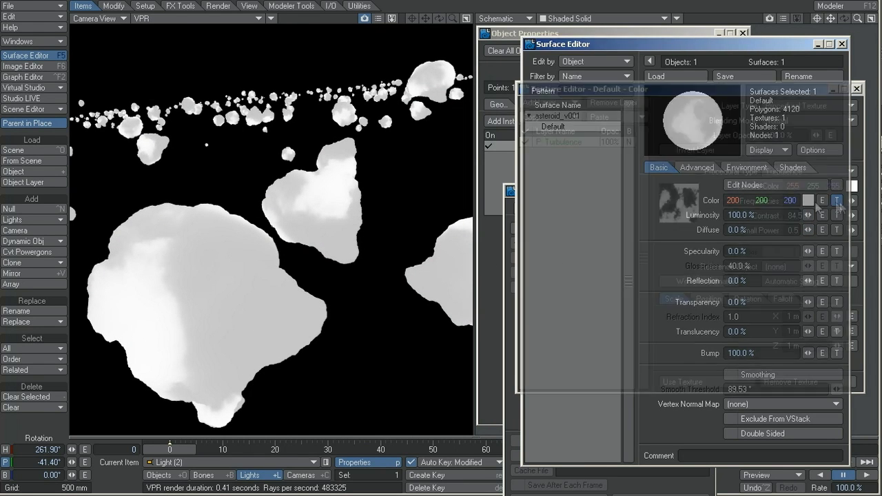
pyautogui.moveTo(815, 187); pyautogui.dragTo(854, 187)
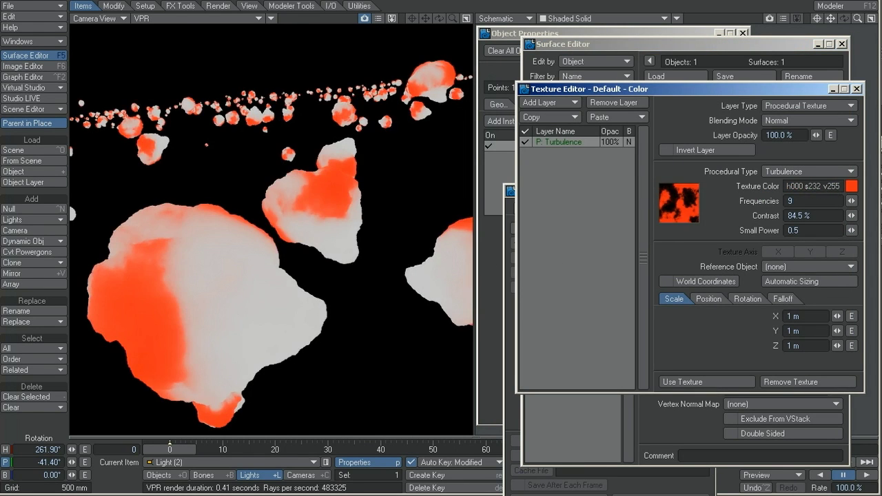
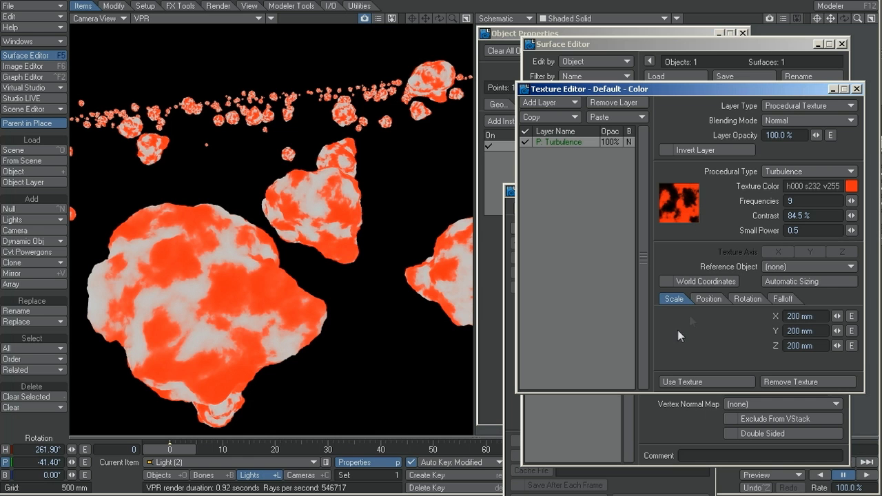
pyautogui.moveTo(799, 191); pyautogui.dragTo(753, 190)
pyautogui.moveTo(835, 190); pyautogui.dragTo(746, 190)
pyautogui.moveTo(803, 195); pyautogui.dragTo(824, 195)
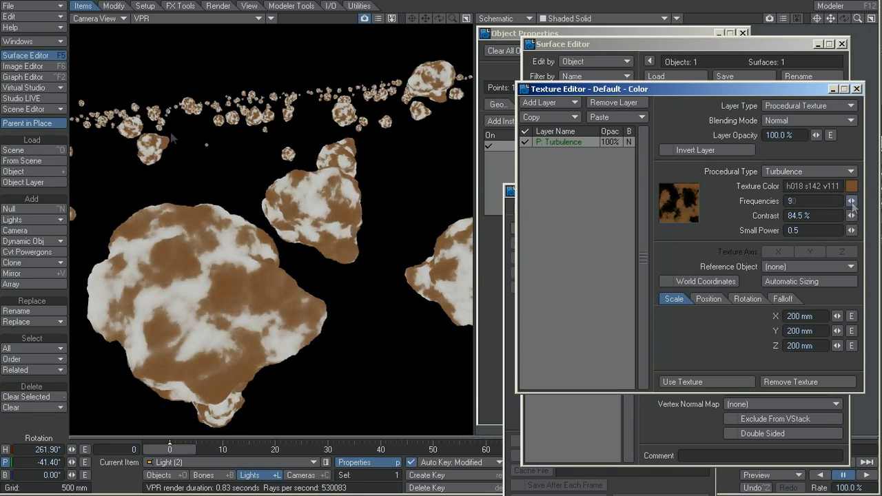
pyautogui.moveTo(850, 201)
pyautogui.mouseDown()
pyautogui.moveTo(861, 213)
pyautogui.moveTo(853, 235)
pyautogui.mouseUp()
# Add a second procedural layer to the color texture and make it a Crumple
pyautogui.click(550, 102)
pyautogui.click(554, 114)
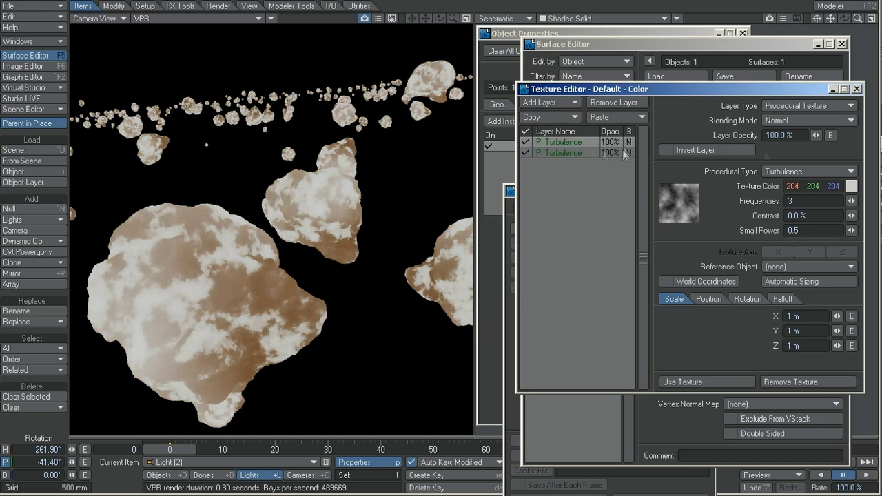
pyautogui.click(809, 171)
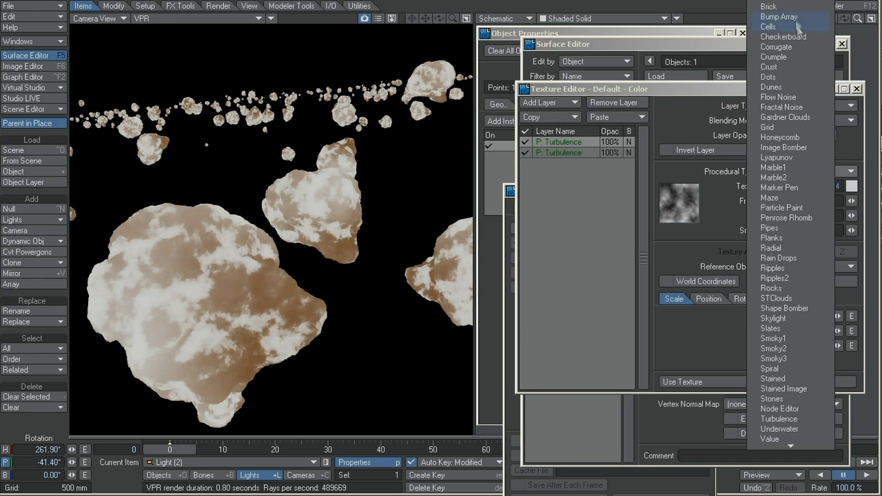
pyautogui.click(795, 50)
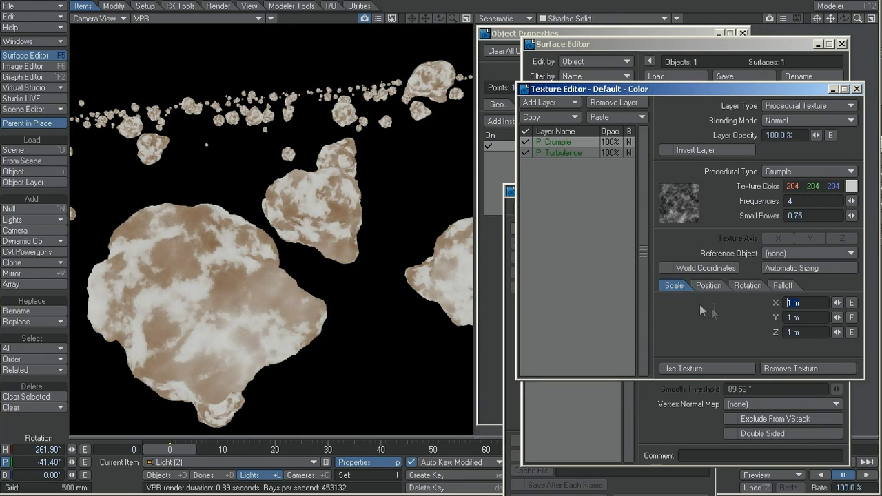
# Scale the Crumple layer to 100 mm on X, Y and Z
pyautogui.write('.1')
pyautogui.press('Tab')
pyautogui.write('.1')
pyautogui.press('Tab')
pyautogui.write('.1')
pyautogui.press('Return')
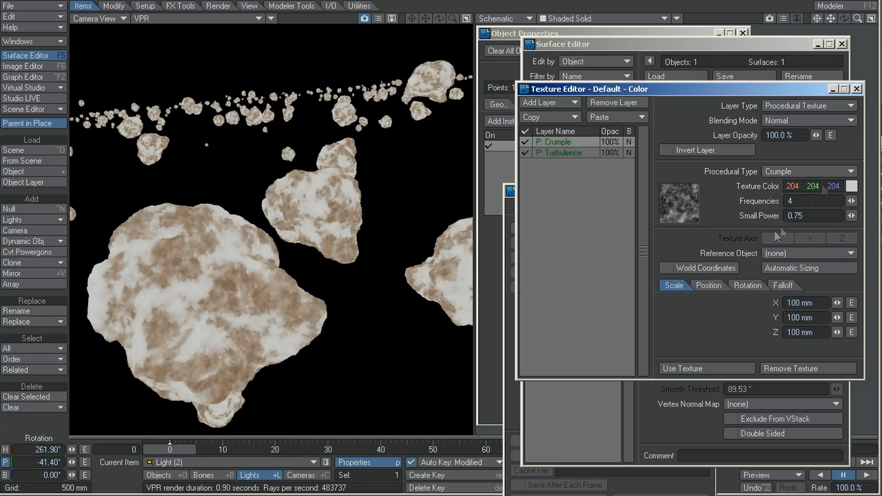
# Copy the Turbulence layer's brown to the Crumple layer, darken it to h018 s120 v026, and set 15 frequencies
pyautogui.click(581, 153)
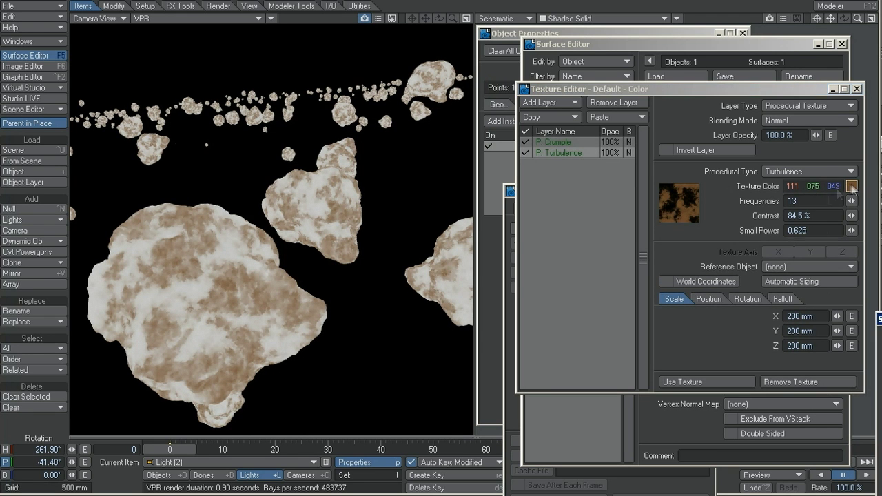
pyautogui.click(560, 142)
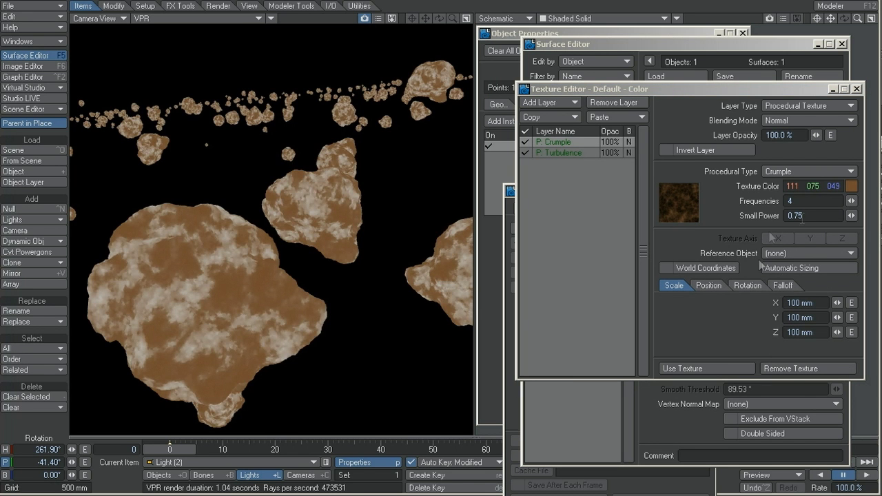
pyautogui.moveTo(832, 185); pyautogui.dragTo(809, 186, button='right')
pyautogui.moveTo(809, 186); pyautogui.dragTo(785, 186)
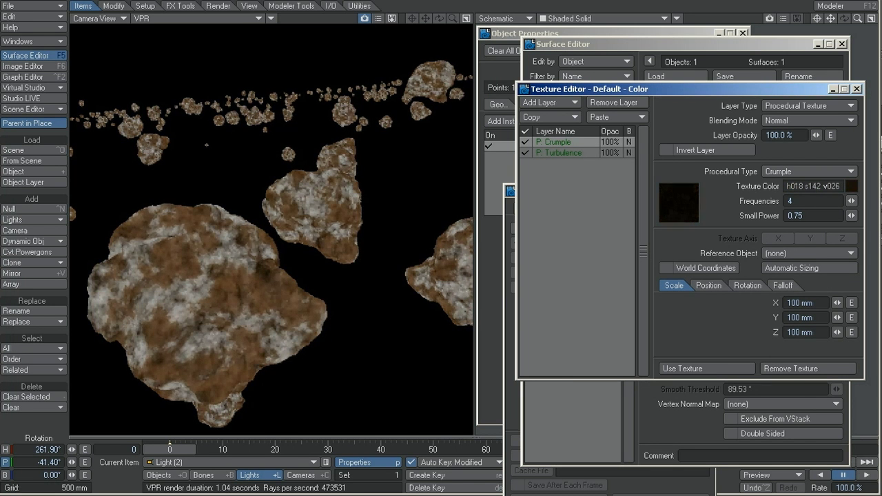
pyautogui.moveTo(851, 201); pyautogui.dragTo(878, 201)
pyautogui.moveTo(809, 187); pyautogui.dragTo(795, 187)
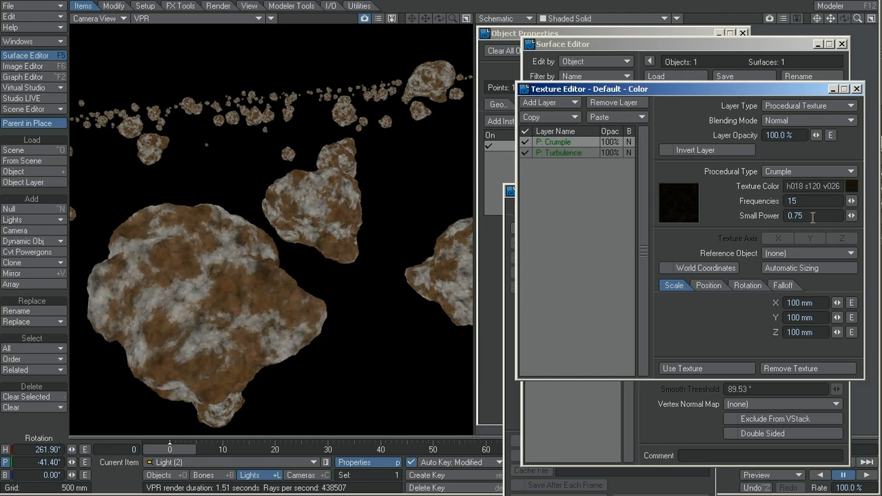
# Compare blending modes such as PShop Overlay on the Crumple layer and settle on PShop Multiply
pyautogui.click(801, 120)
pyautogui.click(803, 160)
pyautogui.click(808, 119)
pyautogui.click(799, 221)
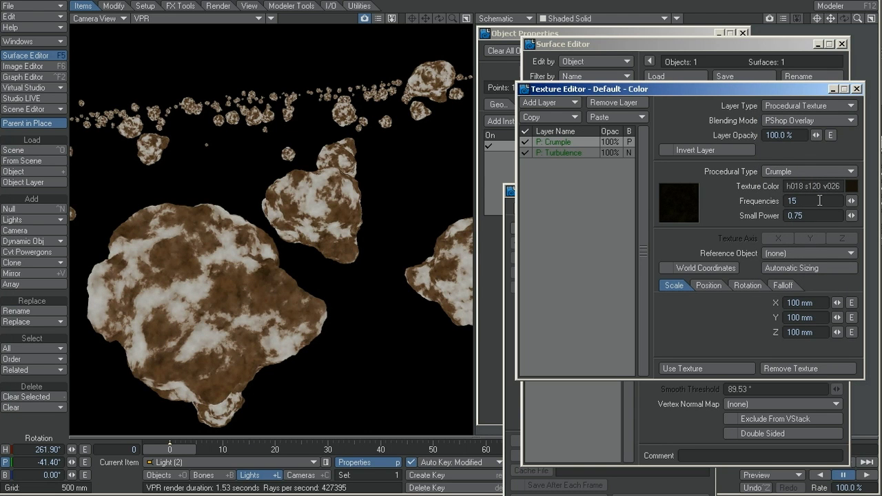
pyautogui.click(808, 120)
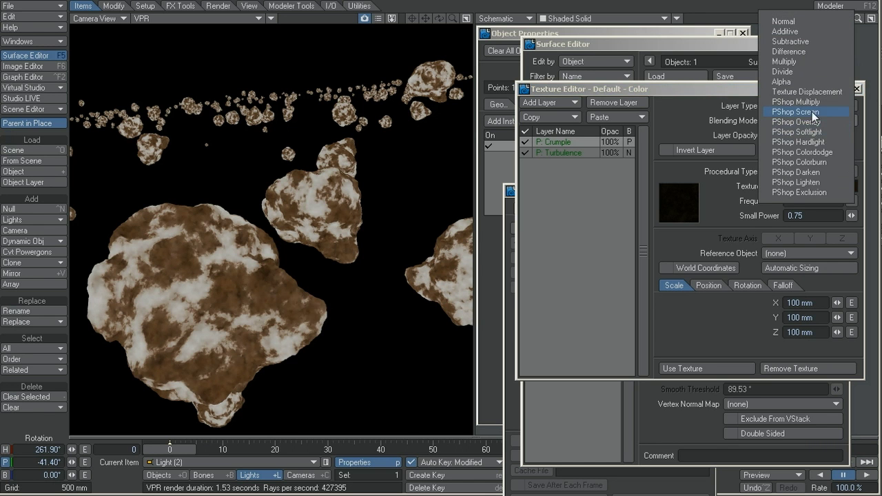
pyautogui.click(811, 111)
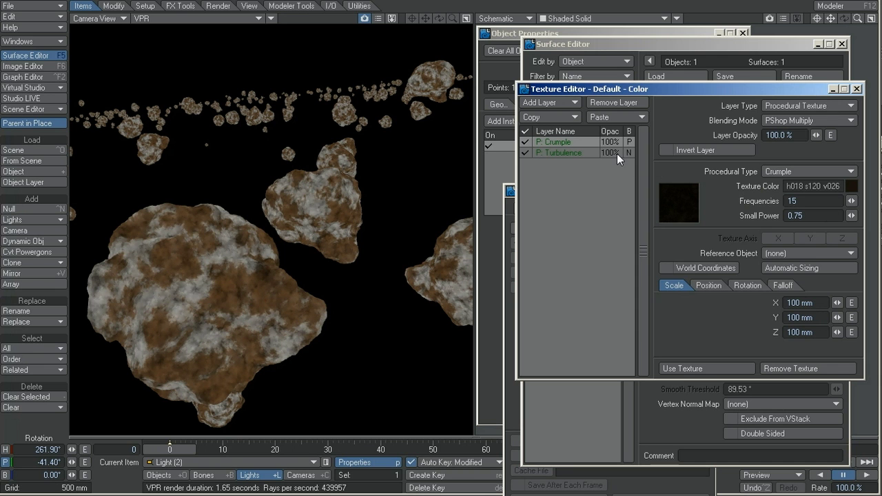
# Duplicate the brown Turbulence layer above the Crumple layer and scale the copy to 50 mm on all axes
pyautogui.click(580, 150)
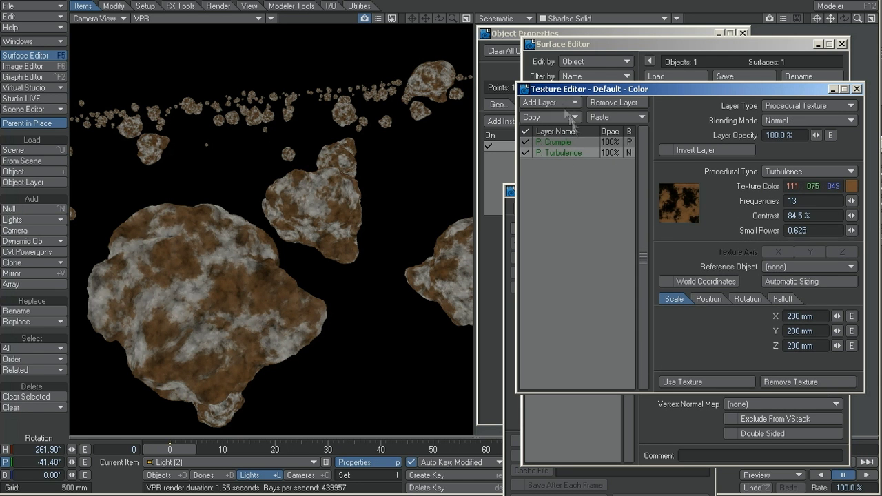
pyautogui.click(605, 117)
pyautogui.click(595, 138)
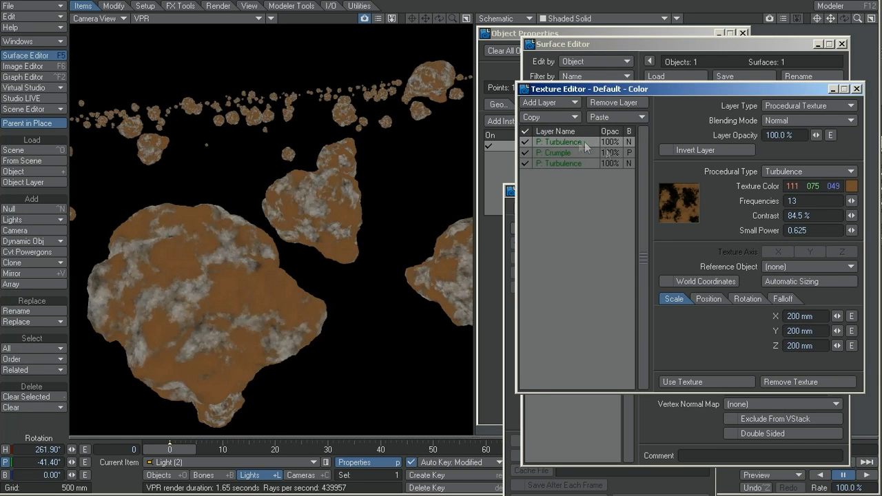
pyautogui.write('.05')
pyautogui.press('Tab')
pyautogui.write('.05')
pyautogui.press('Tab')
pyautogui.write('.05')
pyautogui.press('Return')
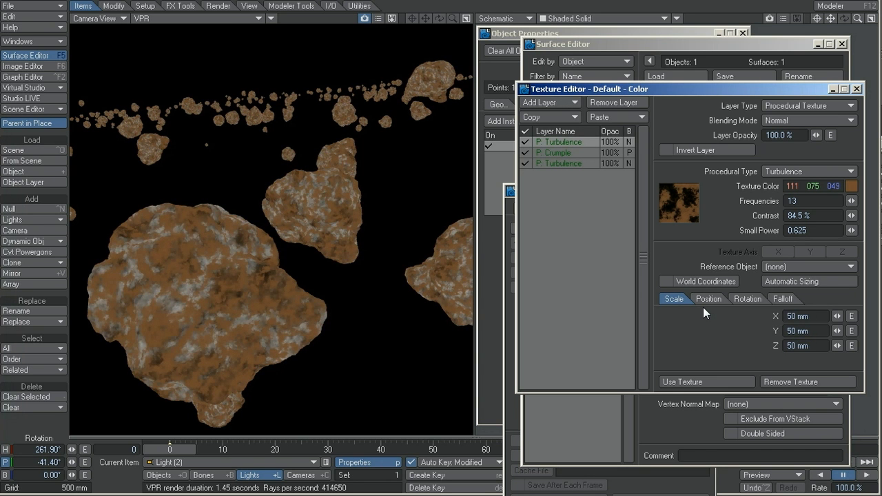
# Blend the top Turbulence layer with PShop Multiply at 89 % opacity, using 73.5 % contrast and 0.783 small power
pyautogui.click(796, 120)
pyautogui.click(792, 200)
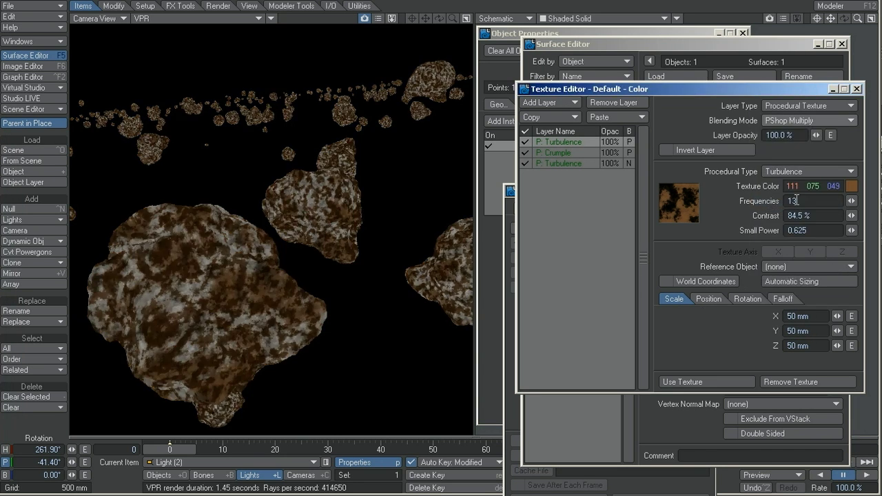
pyautogui.moveTo(853, 233); pyautogui.dragTo(841, 207)
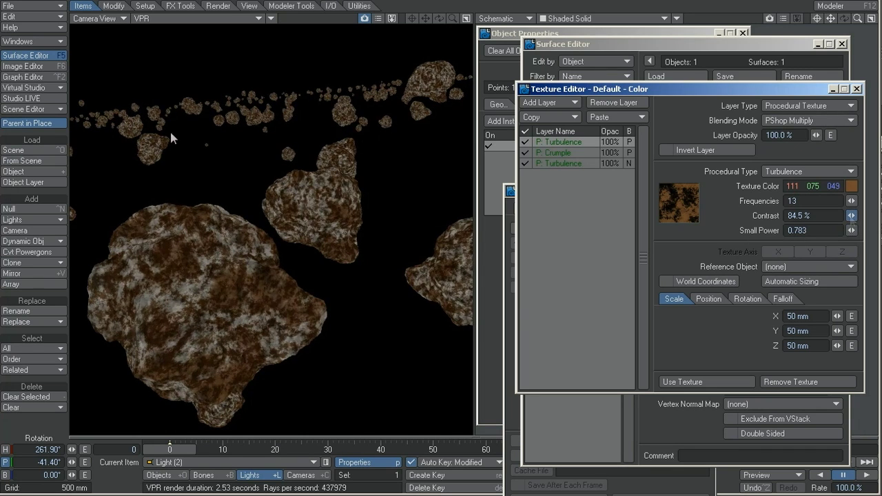
pyautogui.moveTo(817, 136)
pyautogui.mouseDown()
pyautogui.moveTo(751, 135)
pyautogui.moveTo(818, 135)
pyautogui.moveTo(804, 135)
pyautogui.mouseUp()
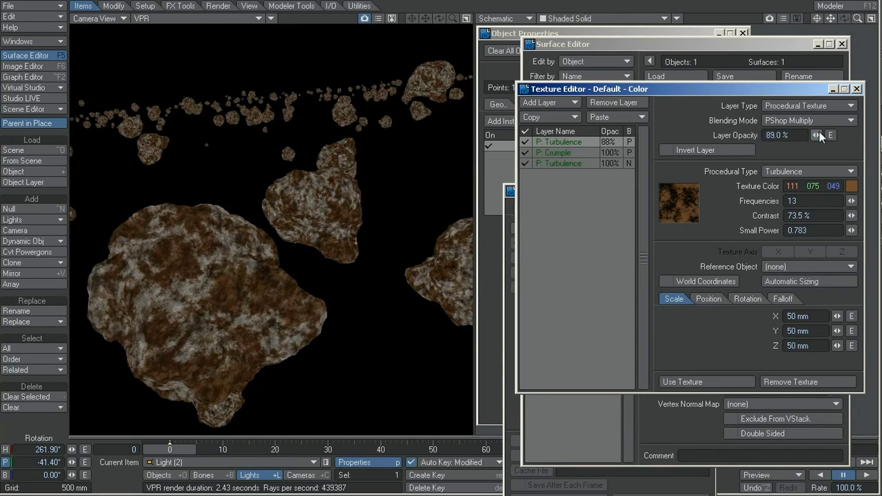
# Reduce the top Turbulence layer's scale to 10 mm on X, Y and Z
pyautogui.click(709, 299)
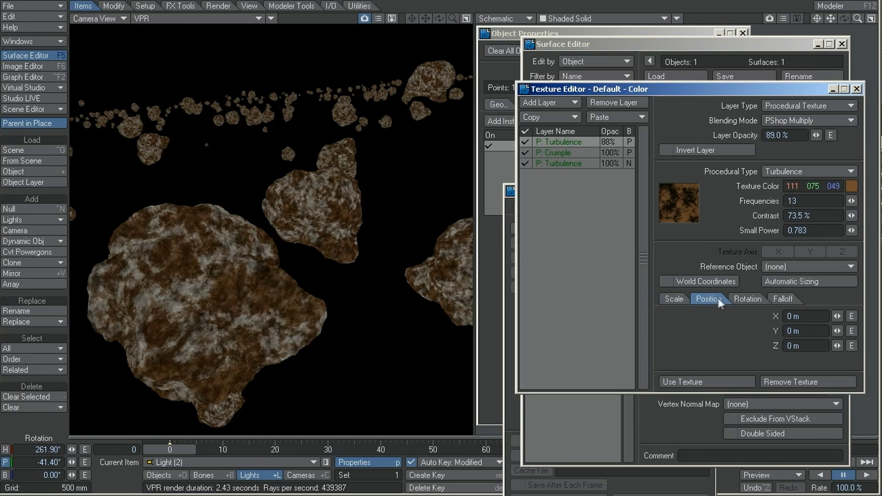
pyautogui.click(674, 298)
pyautogui.write('10')
pyautogui.press('Tab')
pyautogui.write('10')
pyautogui.press('Tab')
pyautogui.write('10')
pyautogui.press('Return')
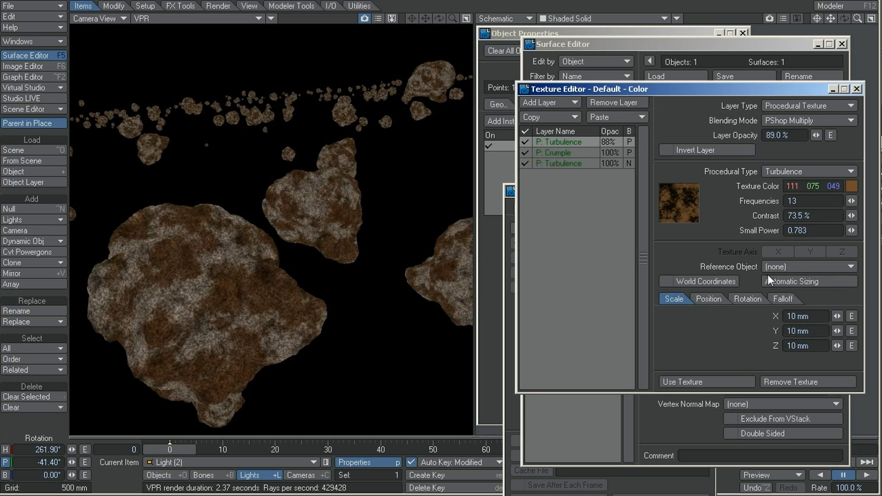
# Restore 0 % luminosity and 100 % diffuse, and lower the layer opacities to 36 % for the base Turbulence, 54 % for Crumple and 77.5 % for the top Turbulence
pyautogui.click(856, 89)
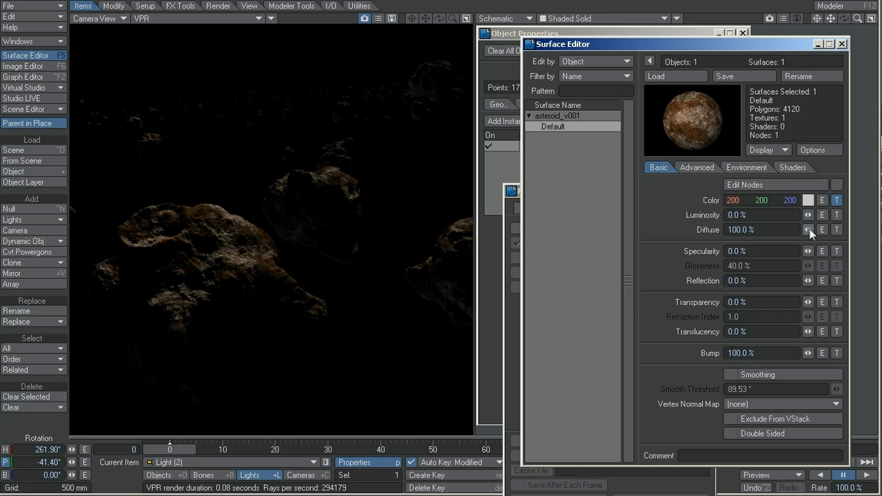
pyautogui.click(833, 200)
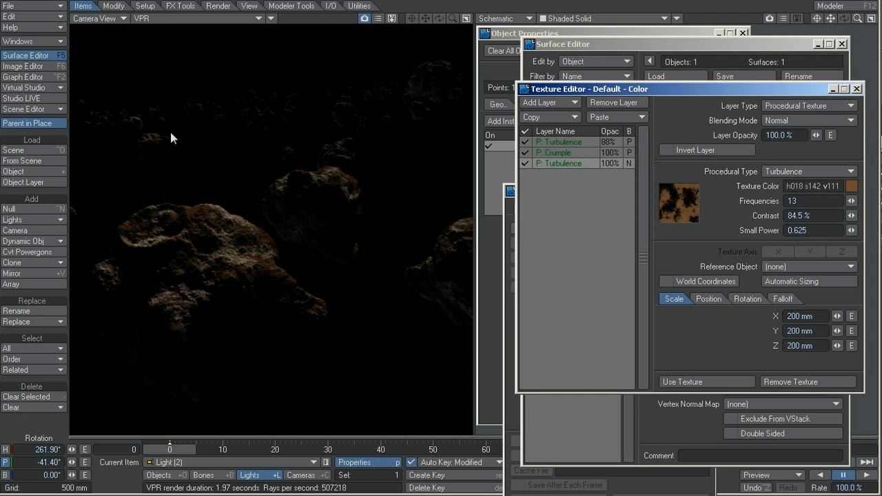
pyautogui.moveTo(817, 190)
pyautogui.mouseDown()
pyautogui.moveTo(801, 191)
pyautogui.moveTo(830, 190)
pyautogui.mouseUp()
pyautogui.moveTo(813, 135); pyautogui.dragTo(691, 157)
pyautogui.click(555, 153)
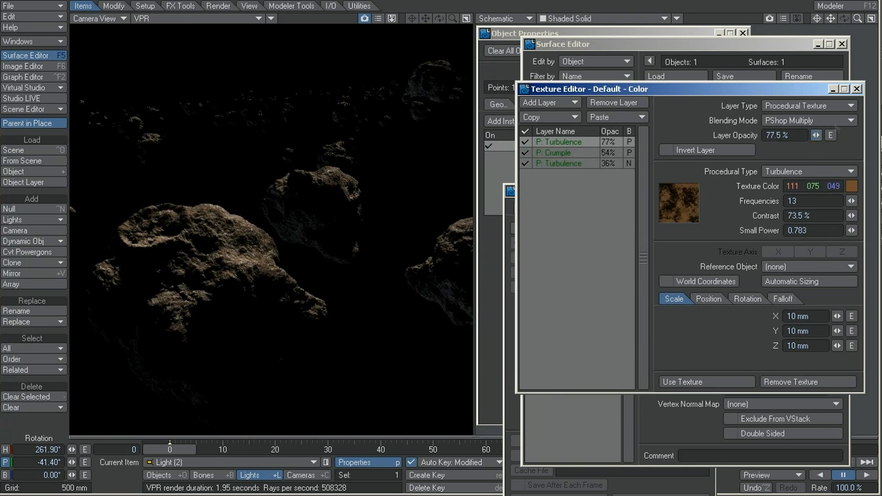
# Finish editing the color texture and set the asteroid surface's Diffuse Sharpness to 20 %
pyautogui.click(857, 89)
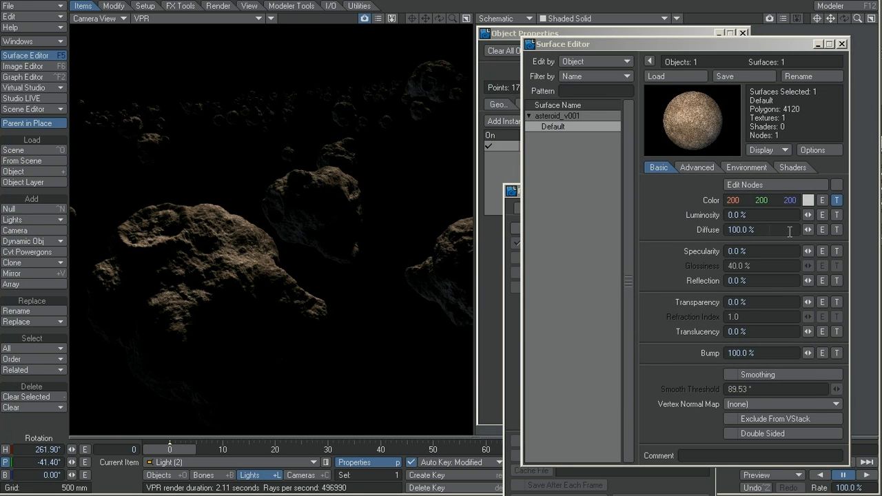
pyautogui.click(697, 167)
pyautogui.moveTo(752, 373); pyautogui.dragTo(649, 375)
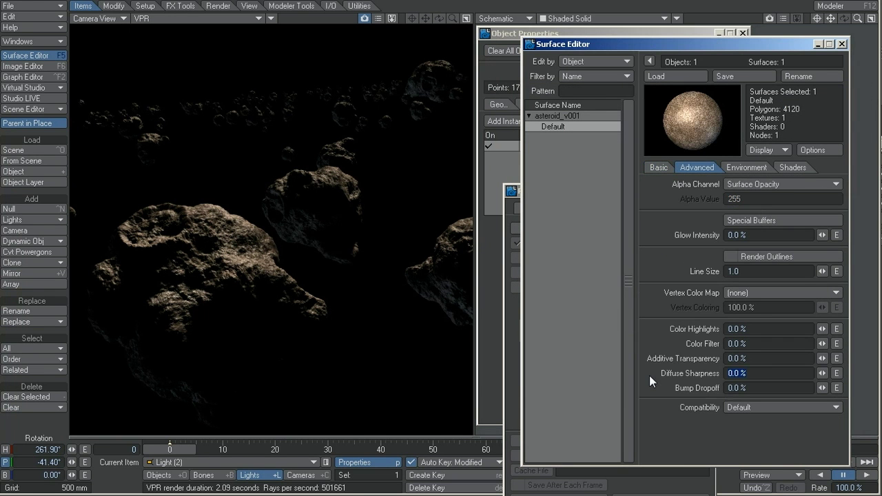
pyautogui.write('20')
pyautogui.press('Tab')
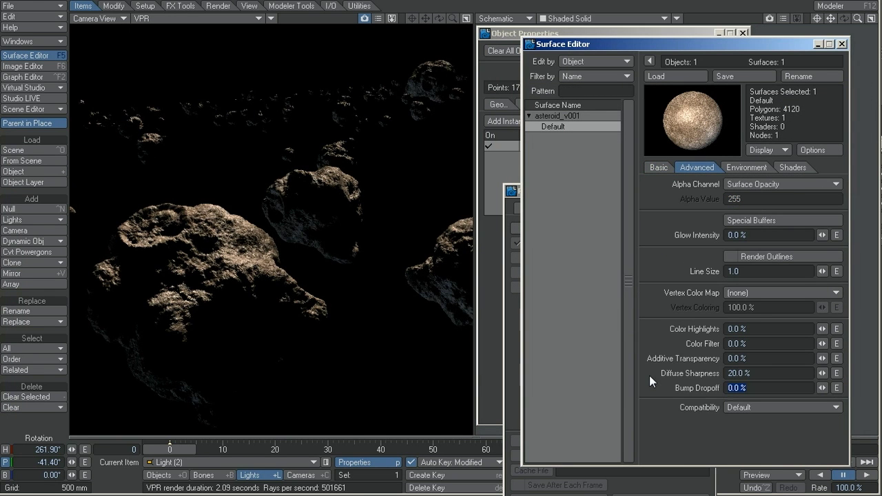
# Enable radiosity in the render globals and set the warm dome light's intensity to 200 %
pyautogui.click(506, 289)
pyautogui.click(561, 228)
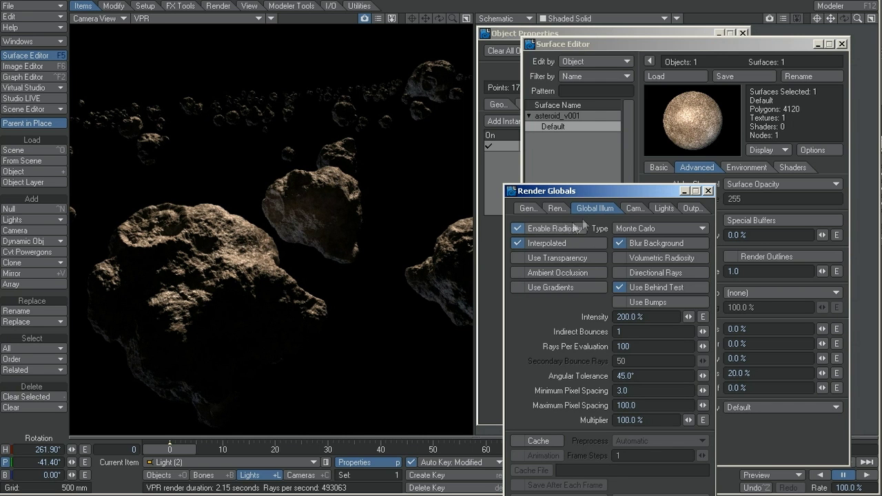
pyautogui.click(674, 208)
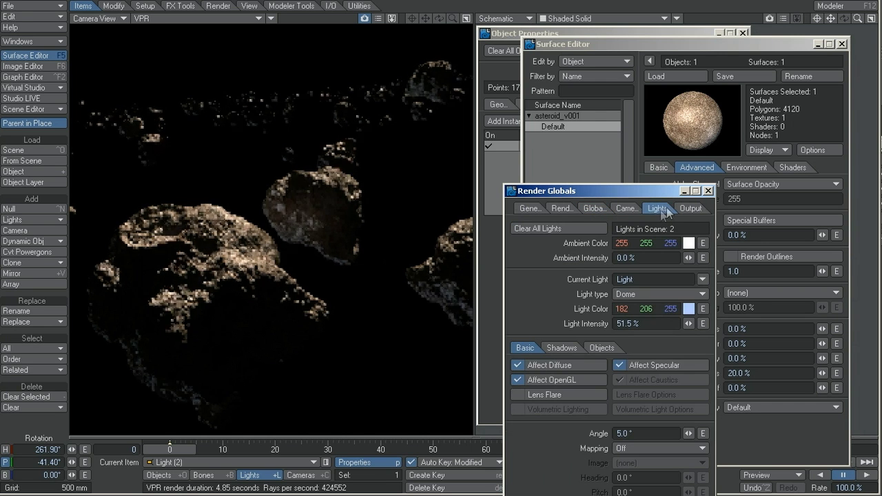
pyautogui.click(701, 281)
pyautogui.click(703, 271)
pyautogui.moveTo(679, 324); pyautogui.dragTo(538, 336)
pyautogui.write('200')
pyautogui.press('Return')
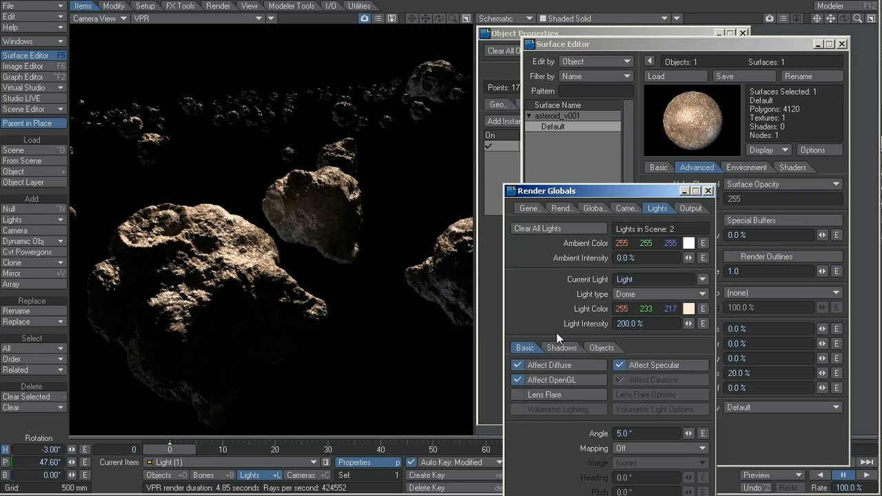
# Brighten the asteroid surface's base color to pure white with value 255 and set its specularity to 12.5 %
pyautogui.click(645, 168)
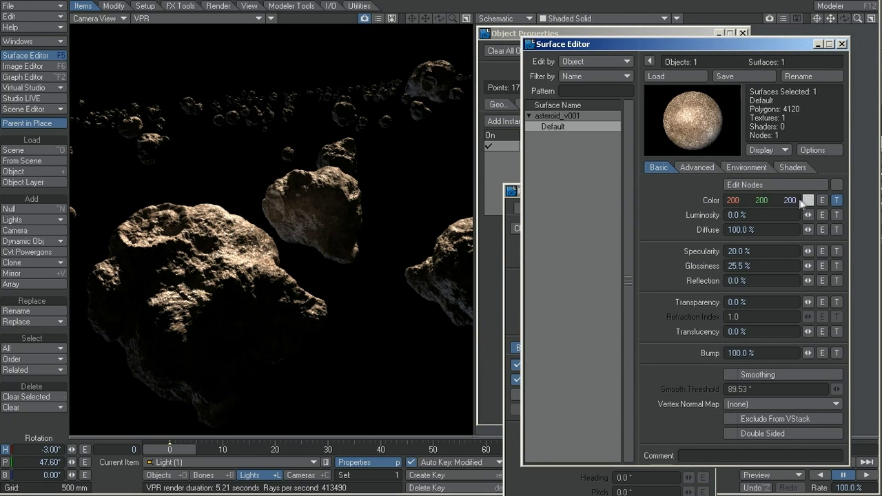
pyautogui.moveTo(786, 200); pyautogui.dragTo(823, 200)
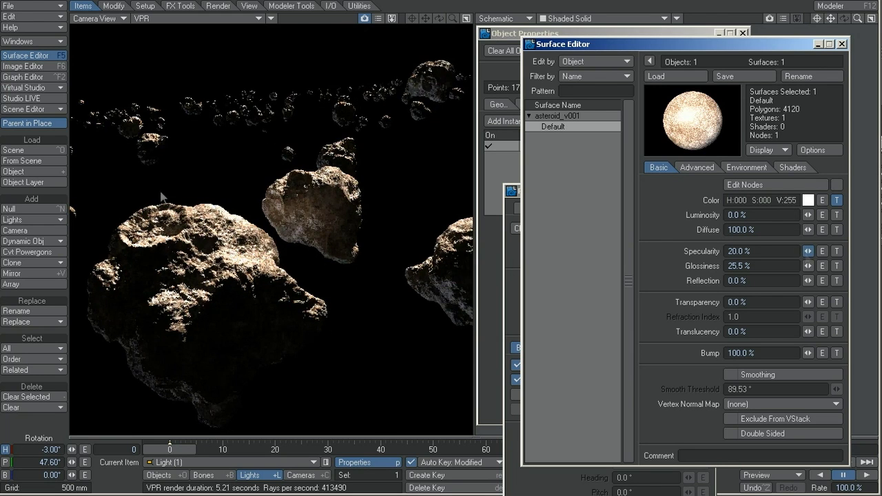
pyautogui.moveTo(808, 252); pyautogui.dragTo(798, 251)
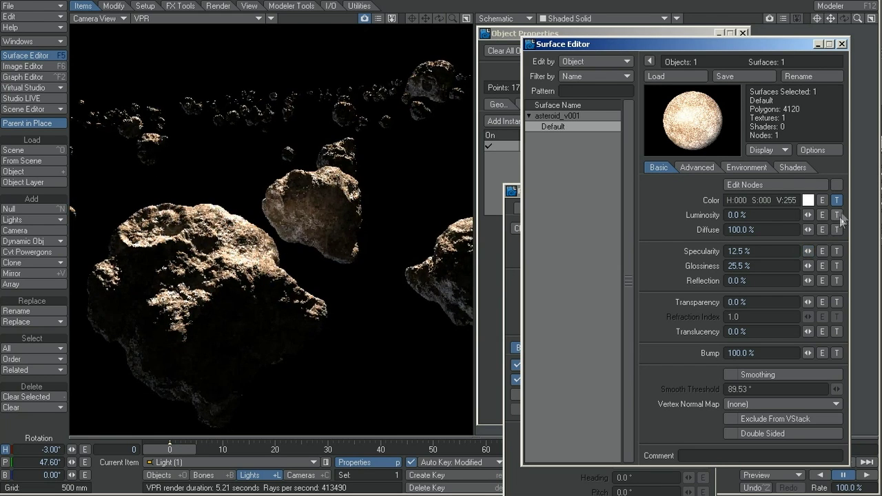